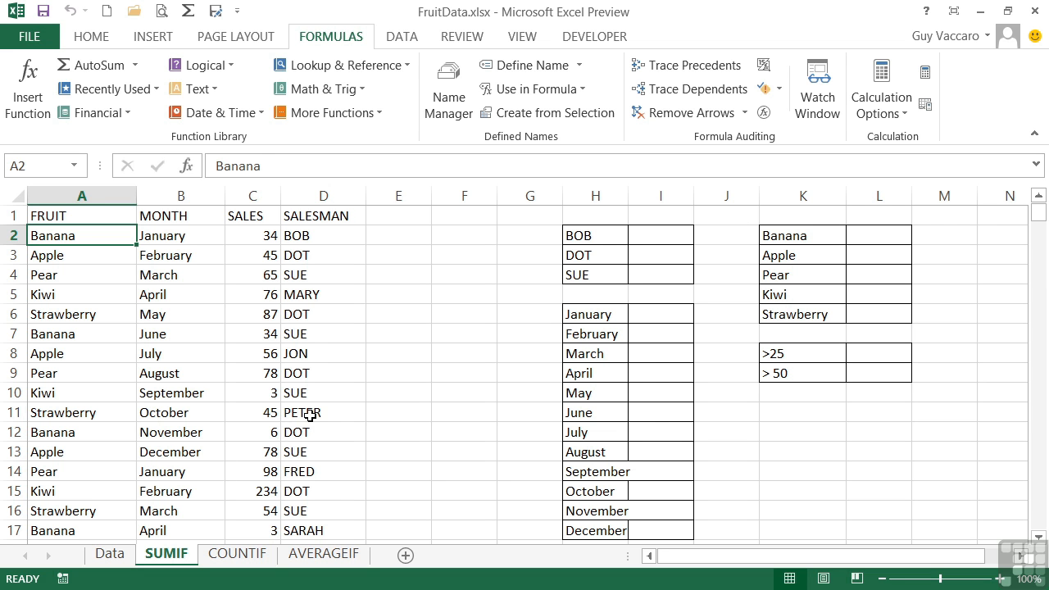
- Autofit the width of column H to fit its month names
scroll(310, 414, down, 11)
scroll(310, 414, up, 11)
double_click(627, 196)
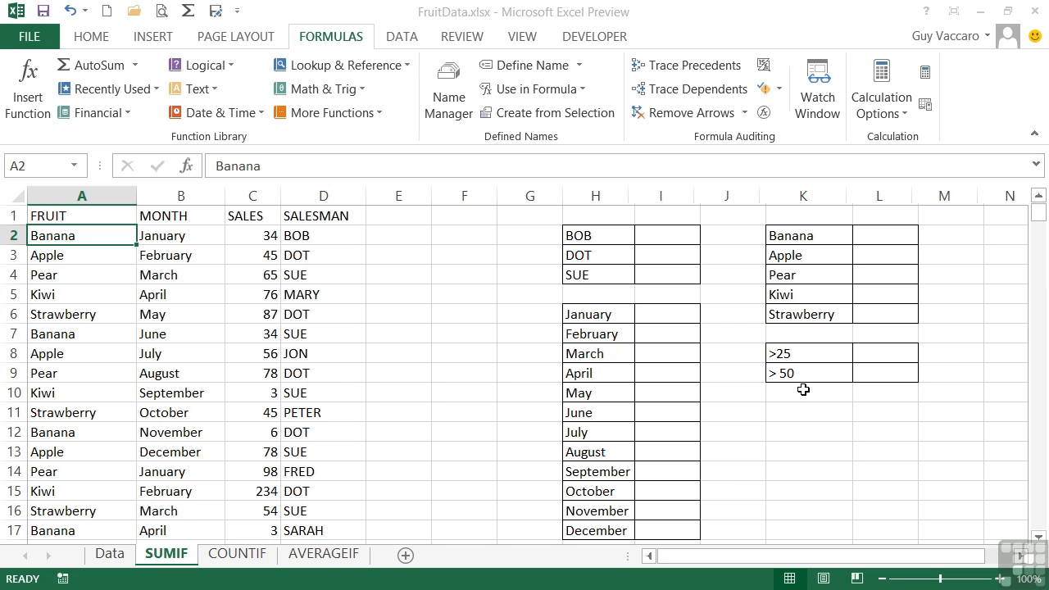
- Enter =sumif(sales,">25") in cell L8 to total all sales above 25
click(867, 353)
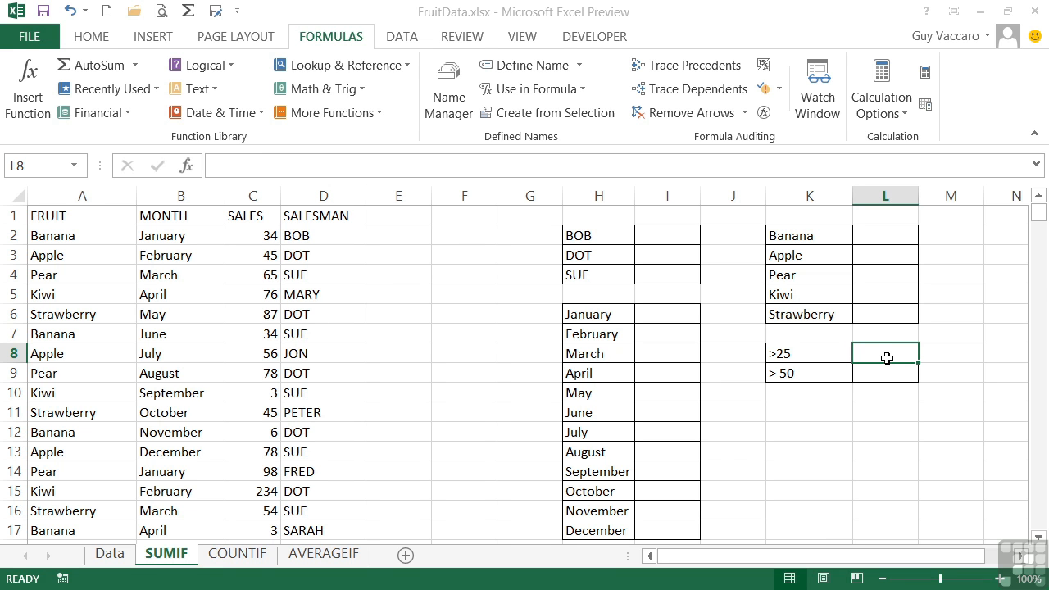
text(=)
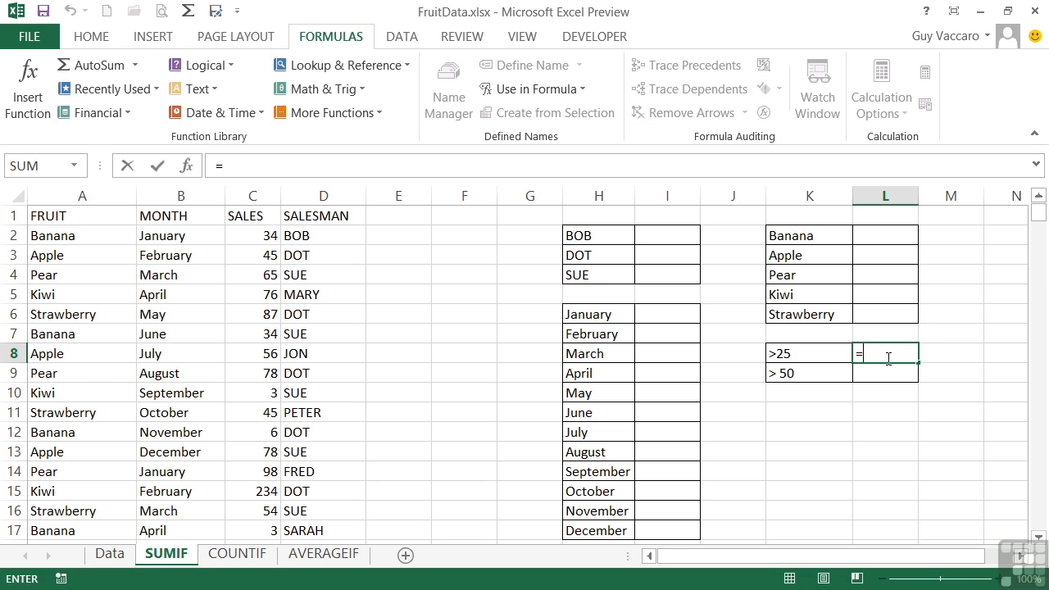
text(sum)
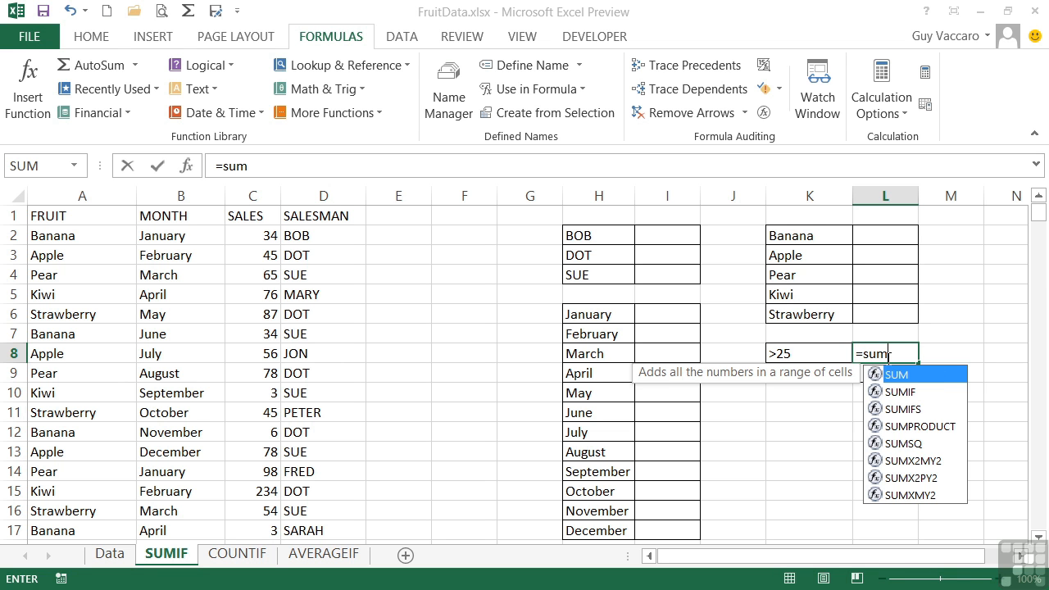
text(if()
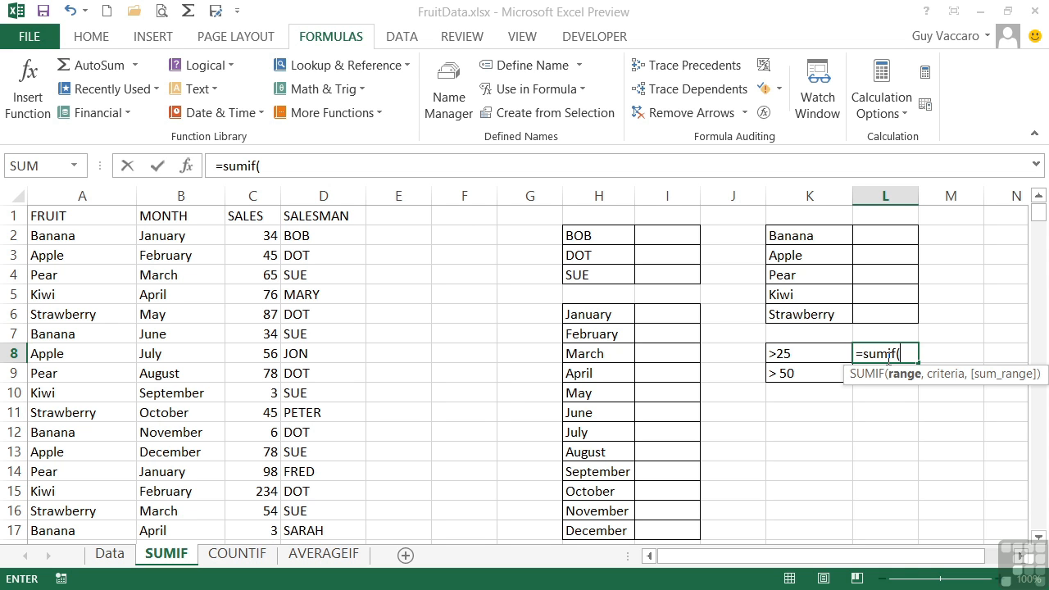
text(sales)
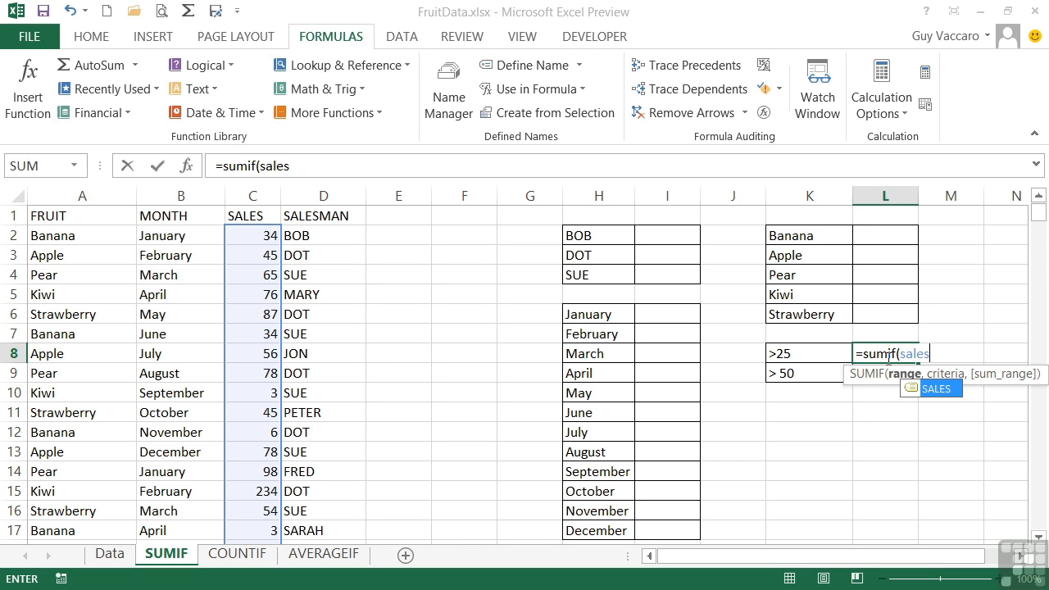
text(,)
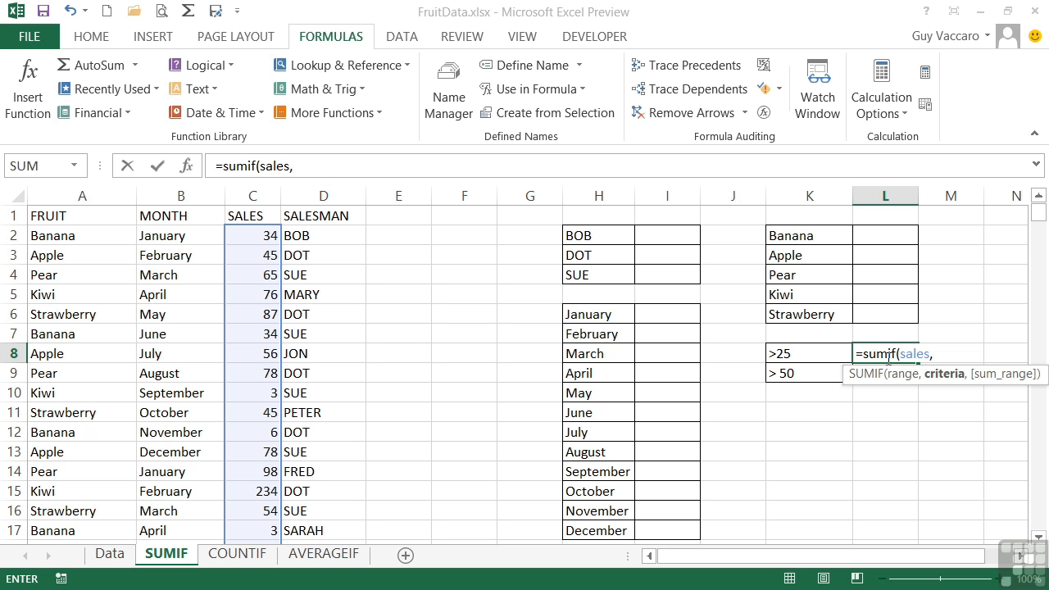
text(">25"))
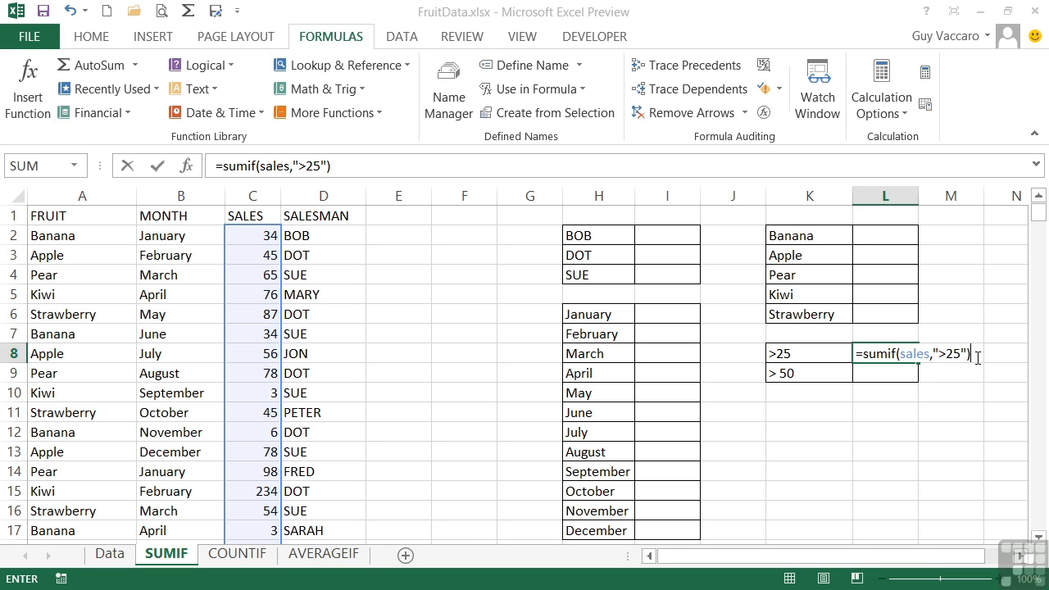
key(Return)
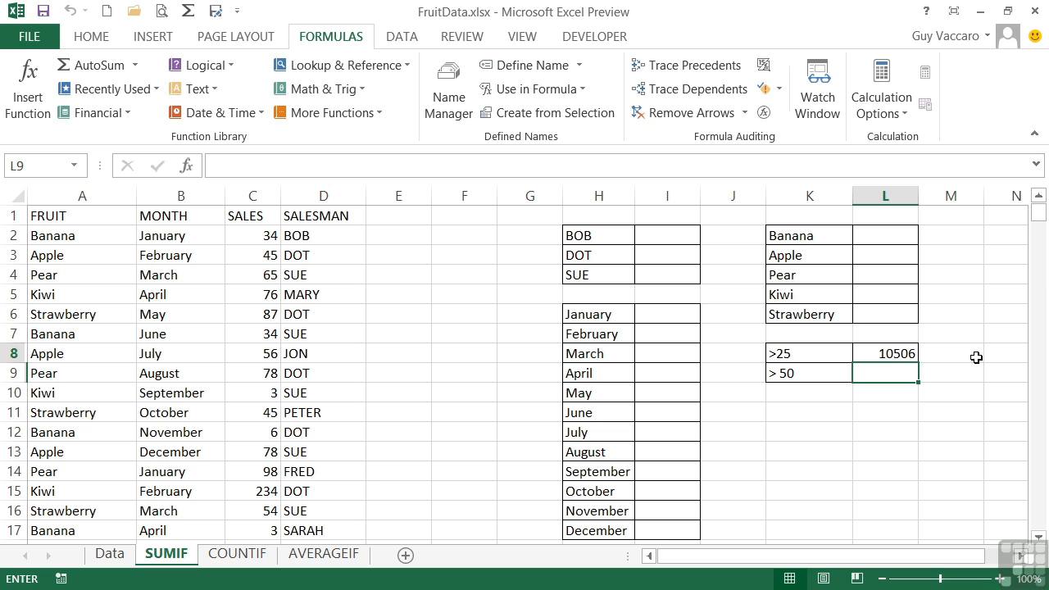
- Enter =sumif(sales,">50") in cell L9 to total all sales above 50
text(=)
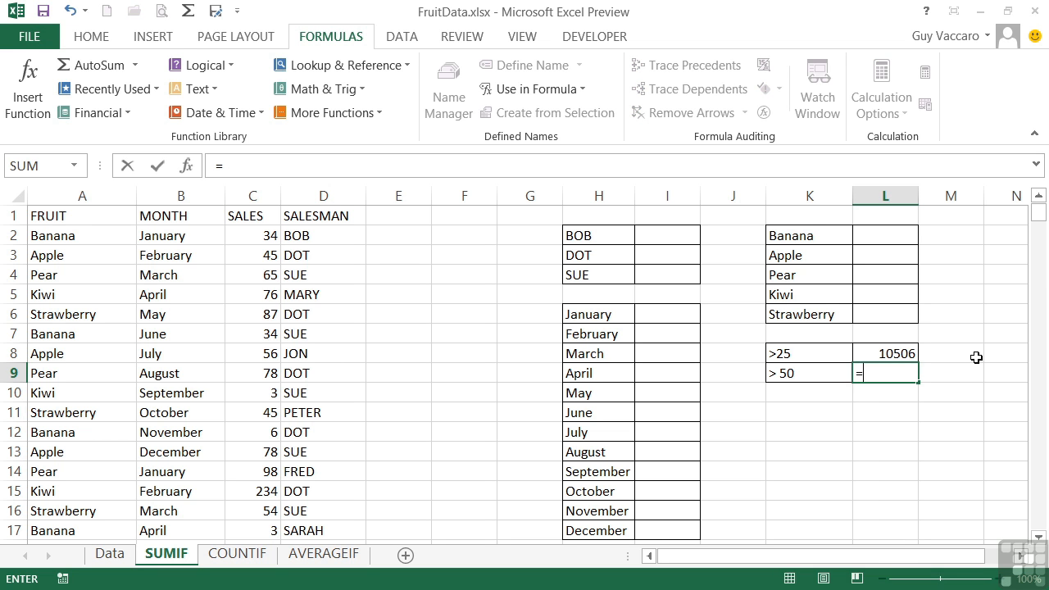
text(sumif()
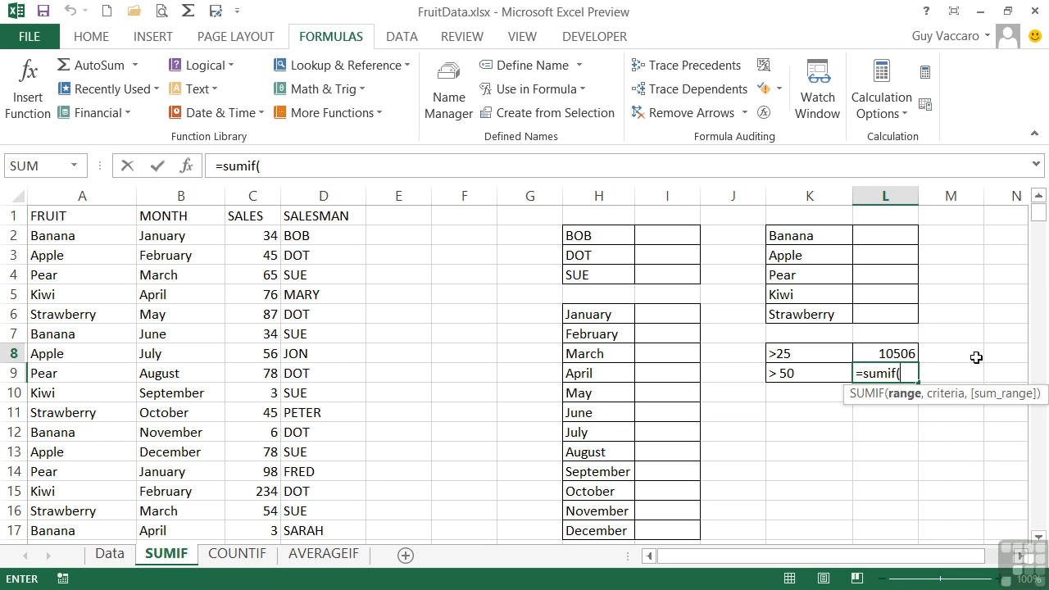
text(sales,)
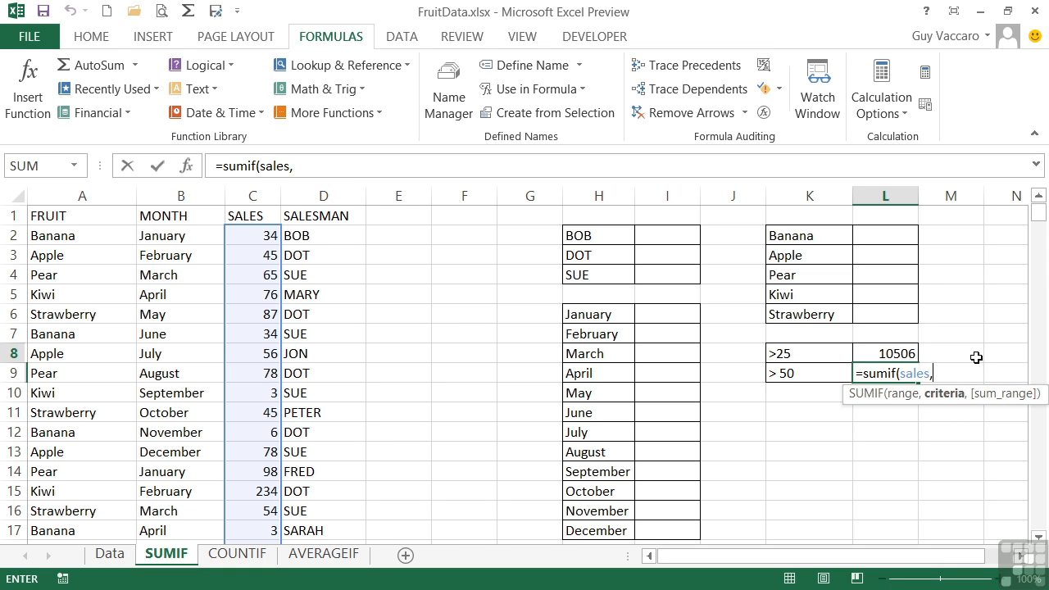
text(">)
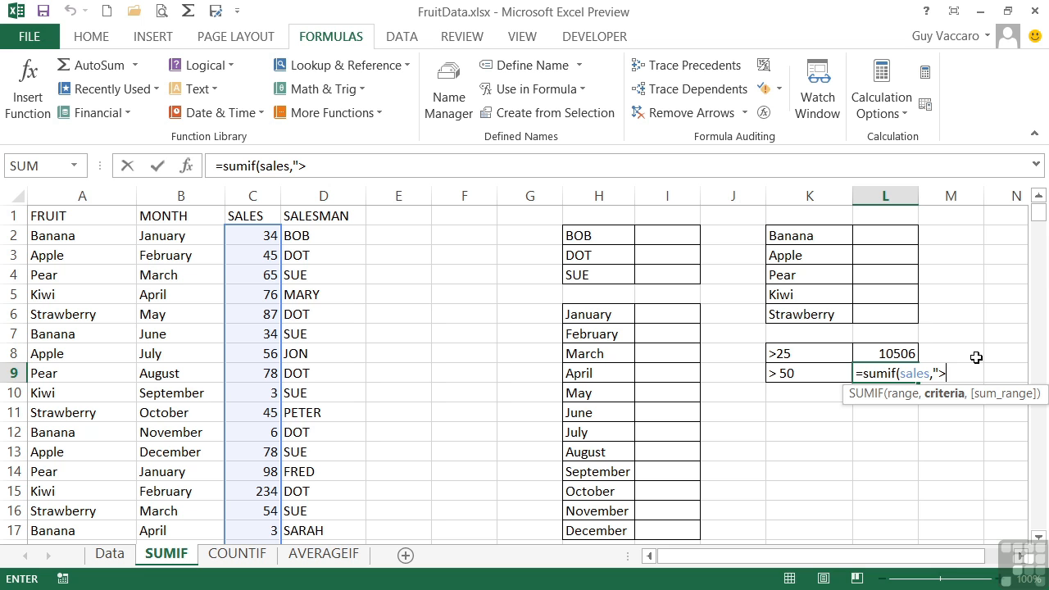
text(50"))
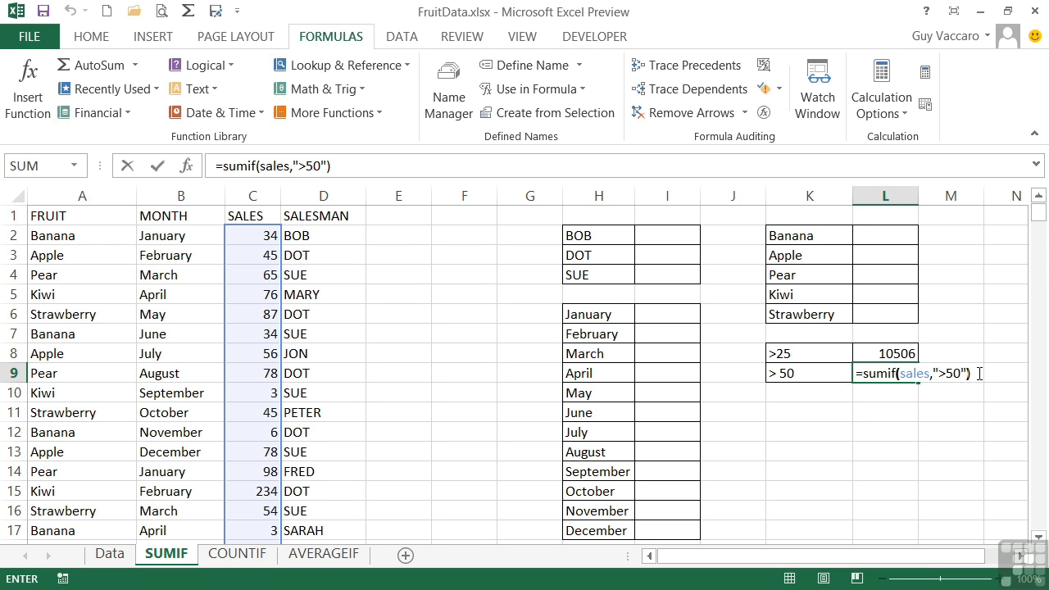
key(Return)
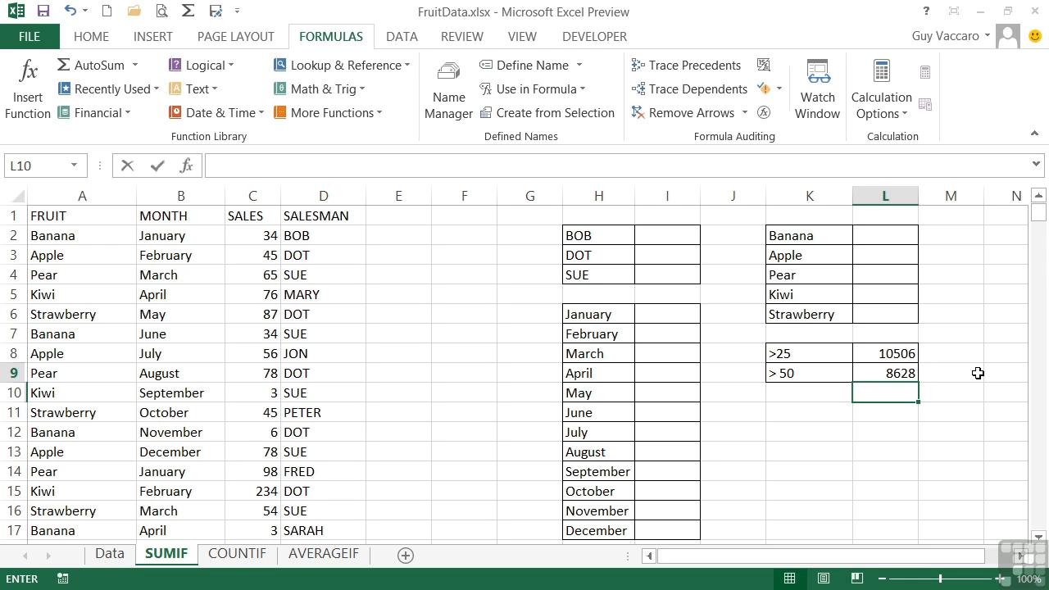
key(Up)
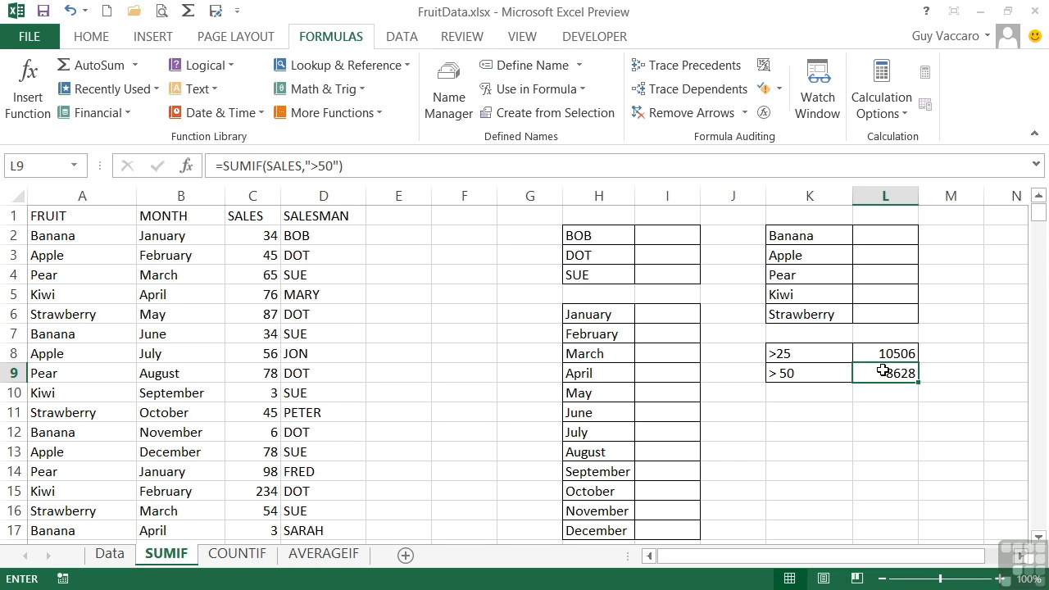
- Enter =sumif(salesman,H2,sales) in cell I2 to total the sales of the salesman named in H2
click(660, 232)
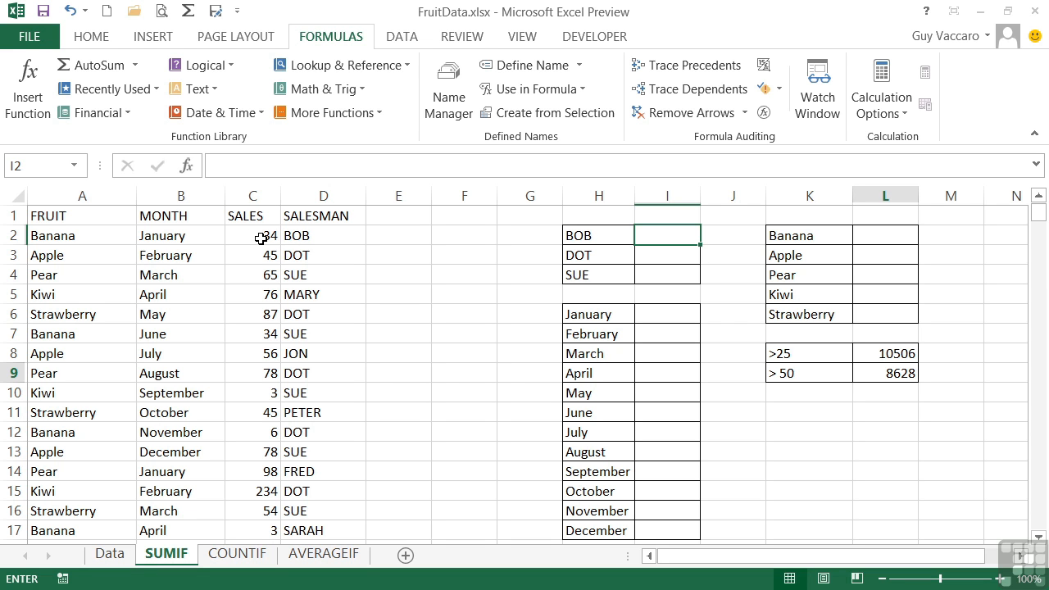
click(667, 237)
text(=sumif)
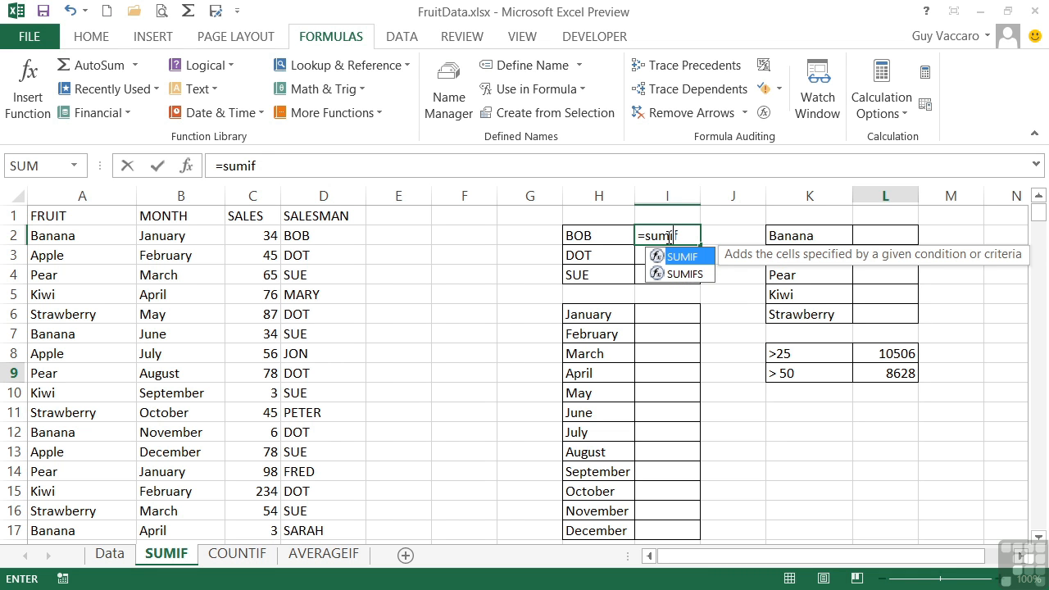
text(()
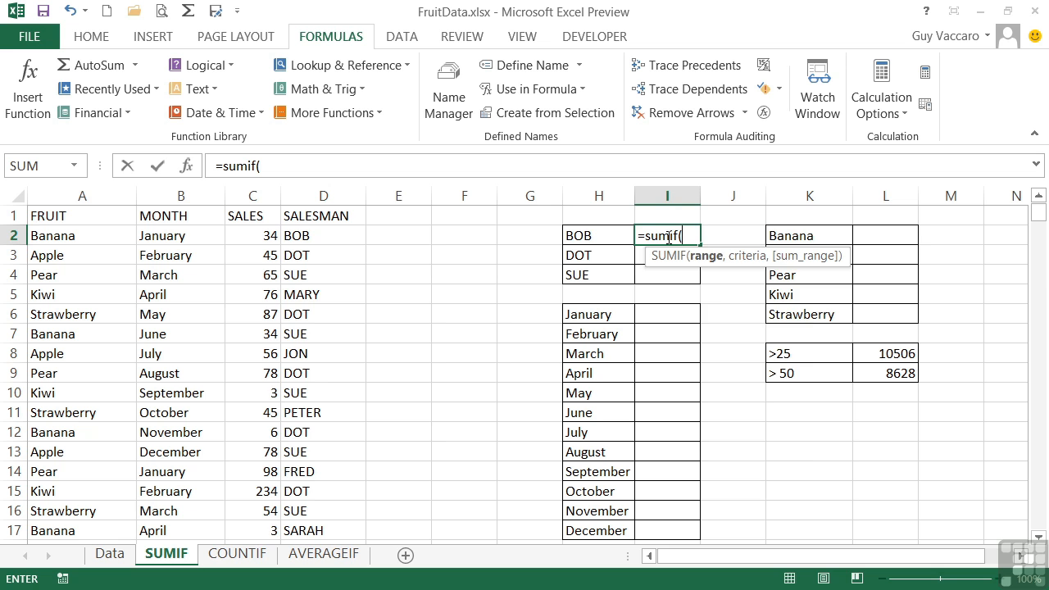
text(salesman,)
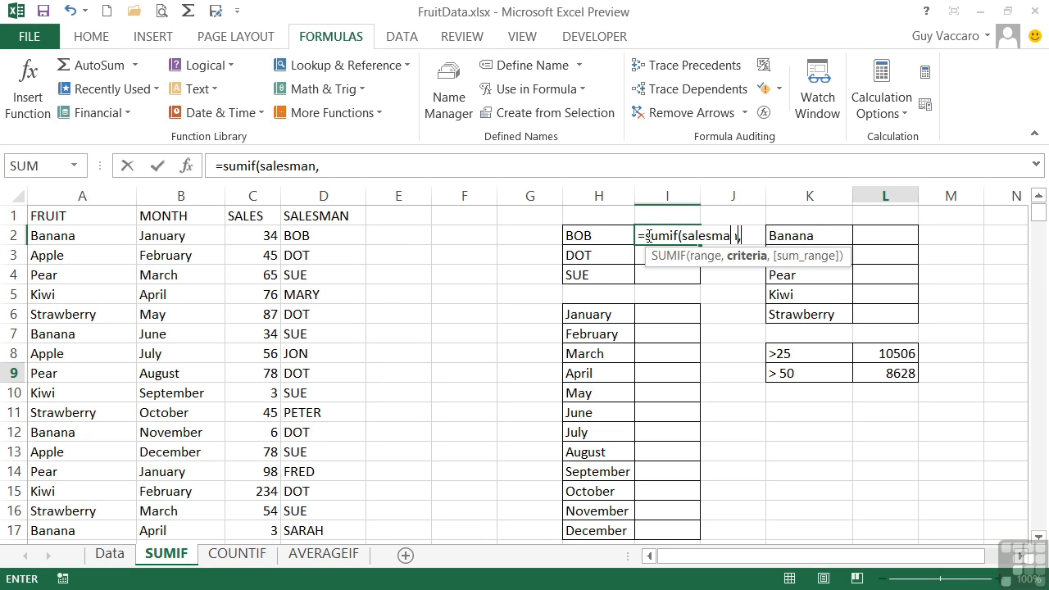
click(598, 235)
text(,)
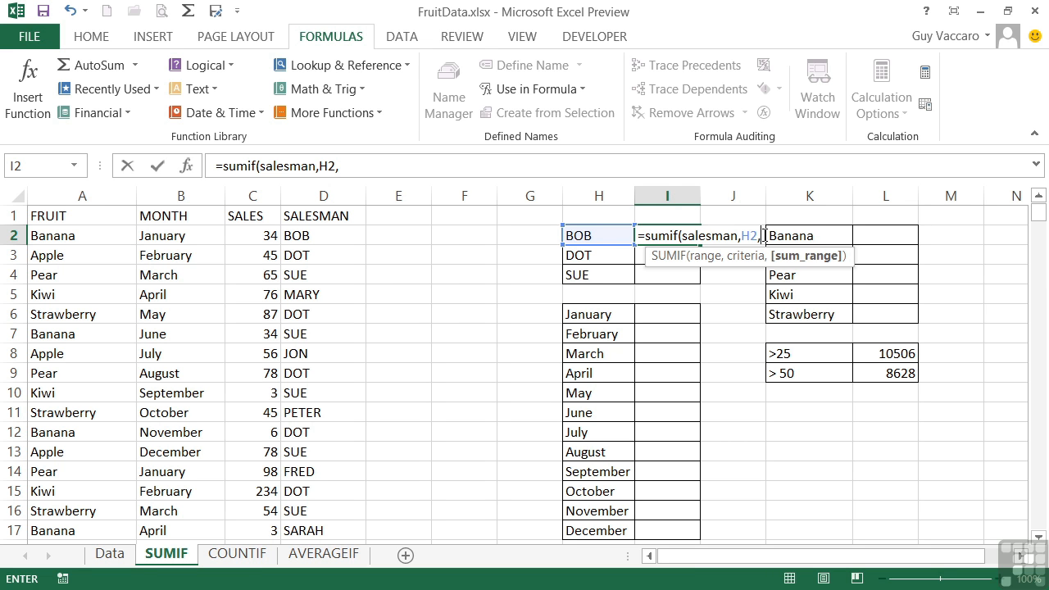
text(sales)
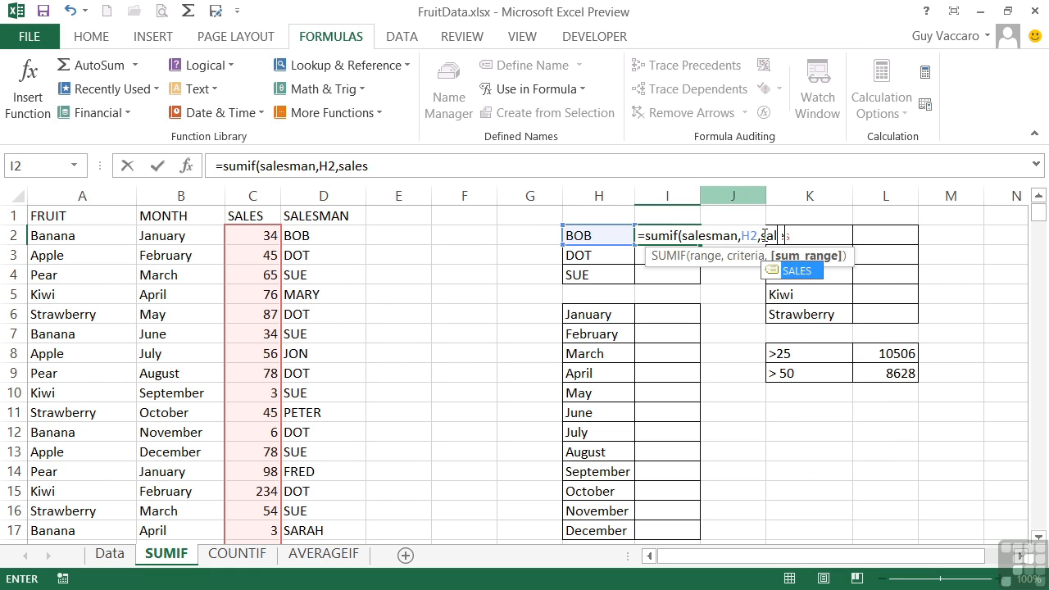
text())
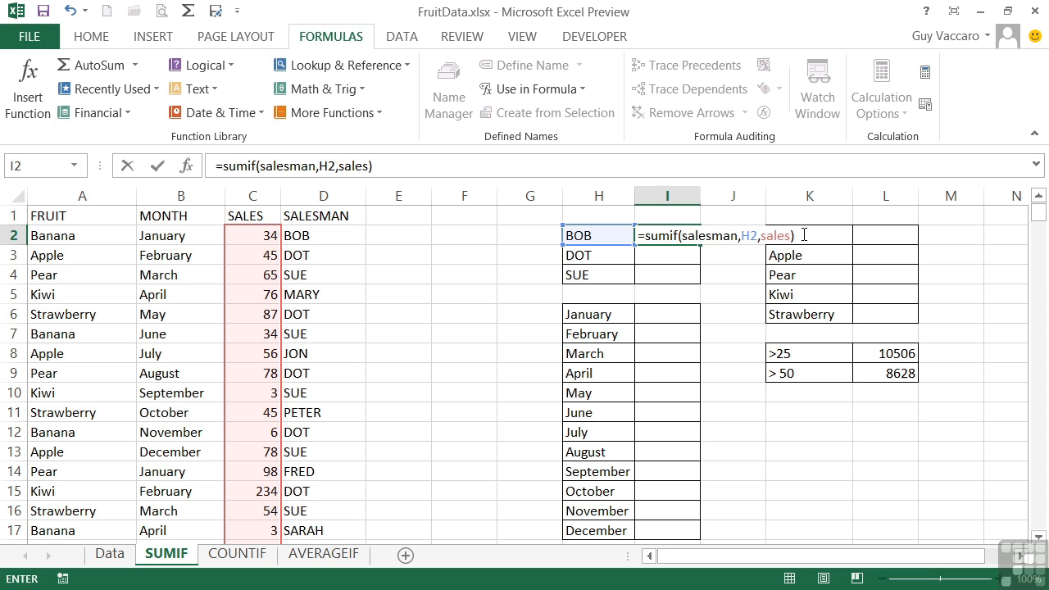
key(Return)
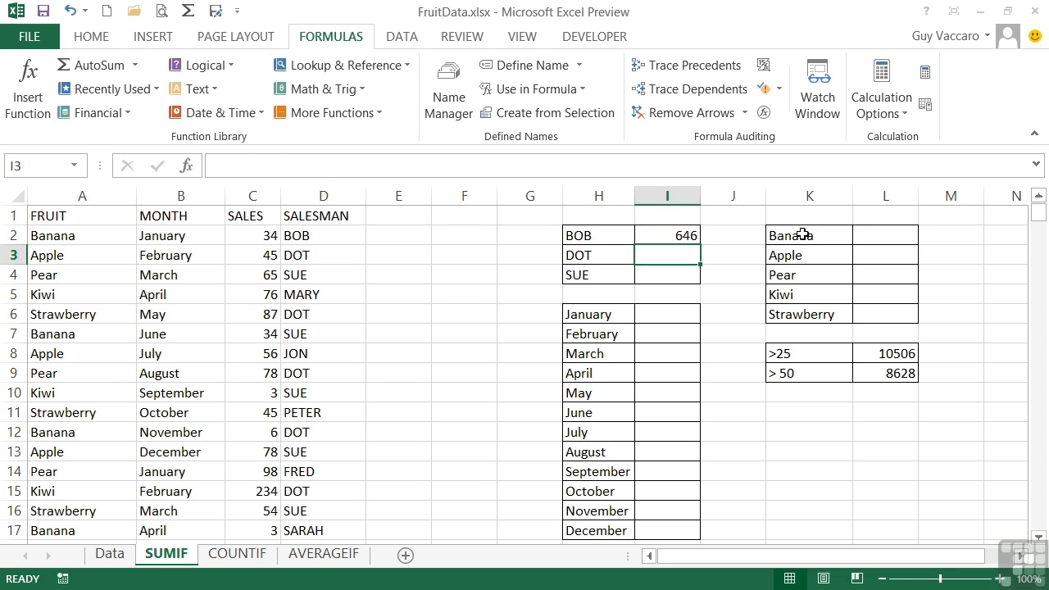
- Check the cell references of the SUMIF formula in I2 and fill it down through I4
click(661, 236)
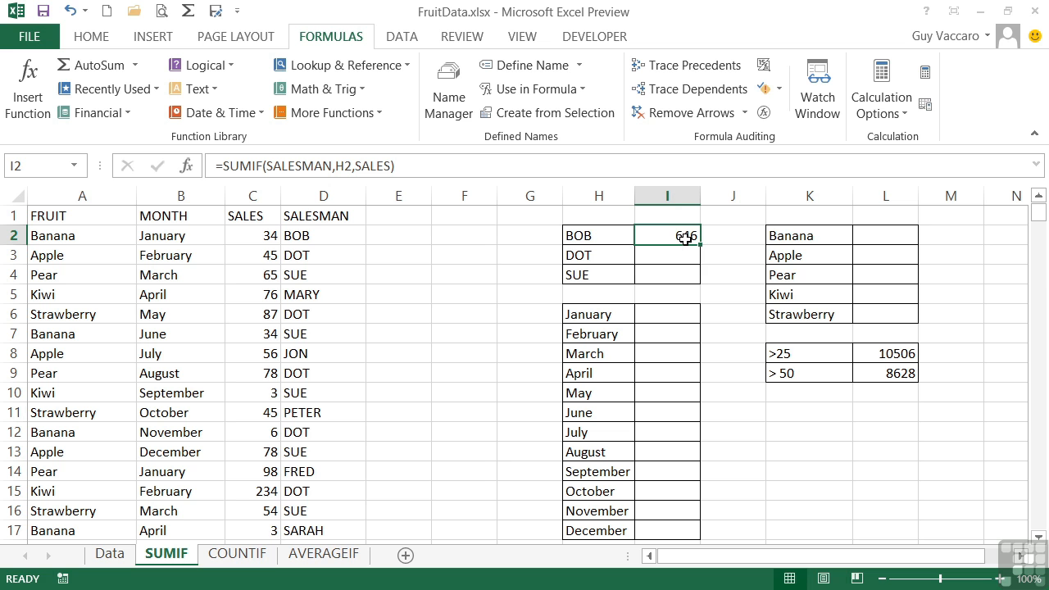
double_click(685, 237)
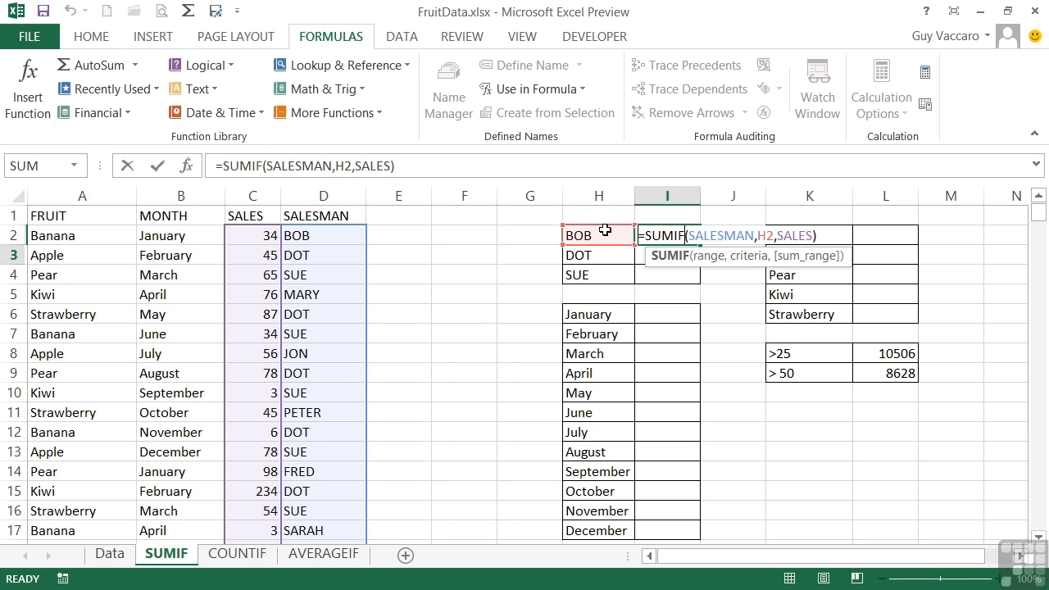
key(Return)
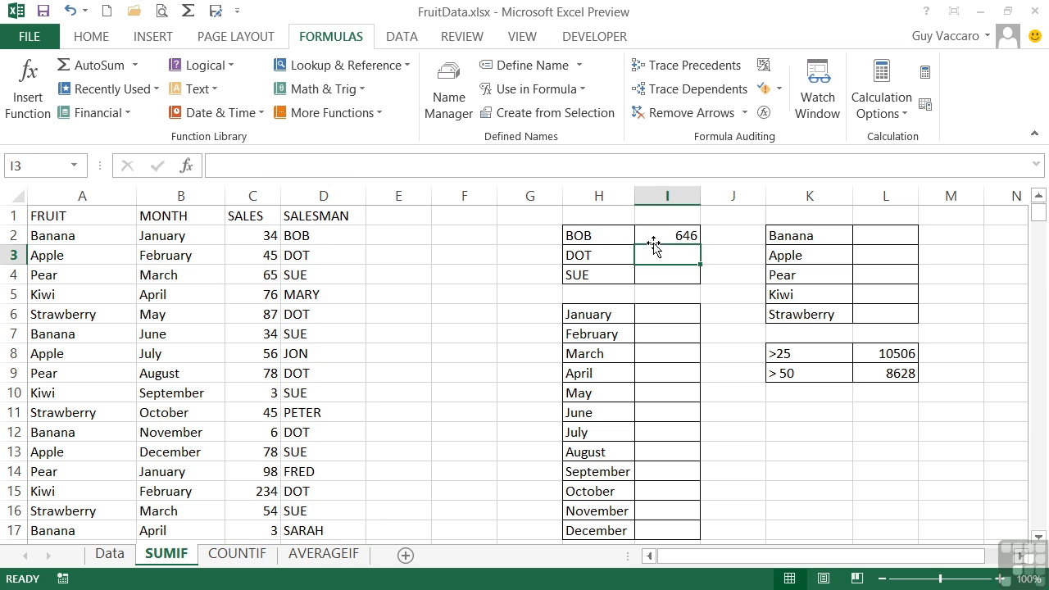
click(686, 237)
drag(699, 244, 697, 274)
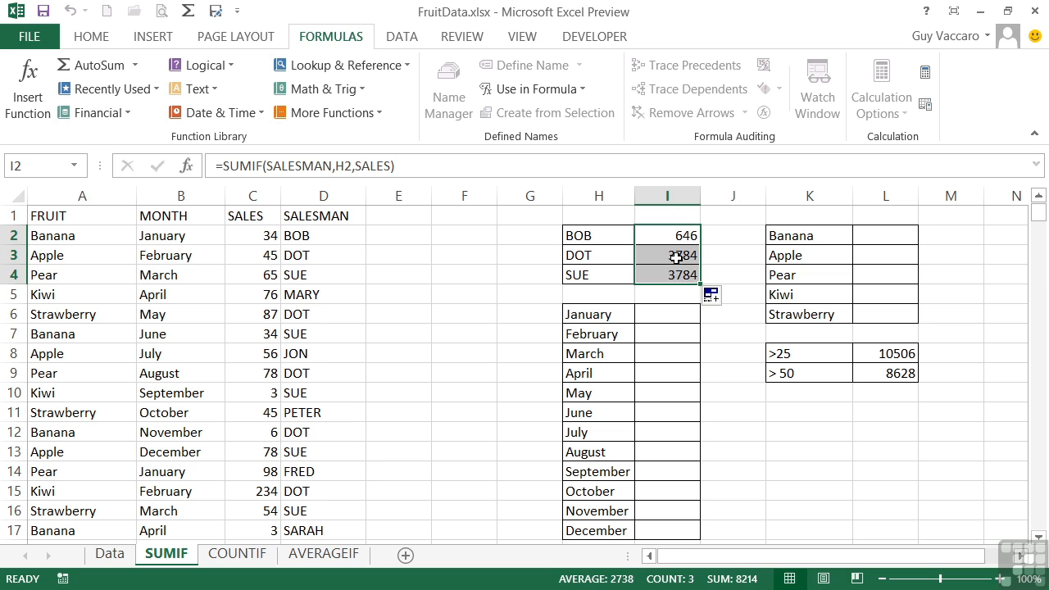
- Examine the criteria references of the copied SUMIF formulas in I3 and I4
click(675, 257)
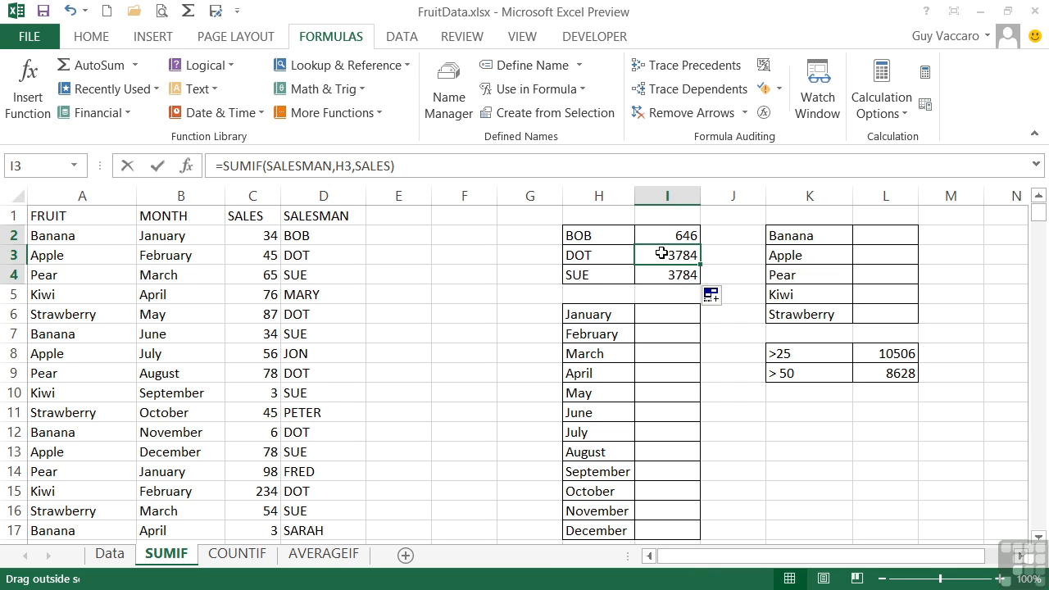
double_click(677, 257)
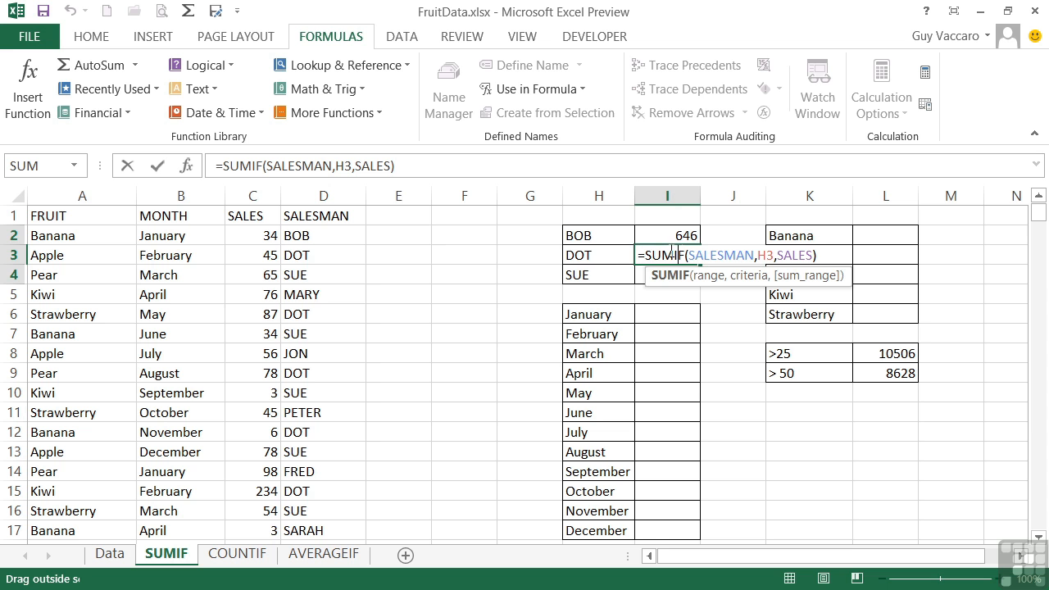
key(Escape)
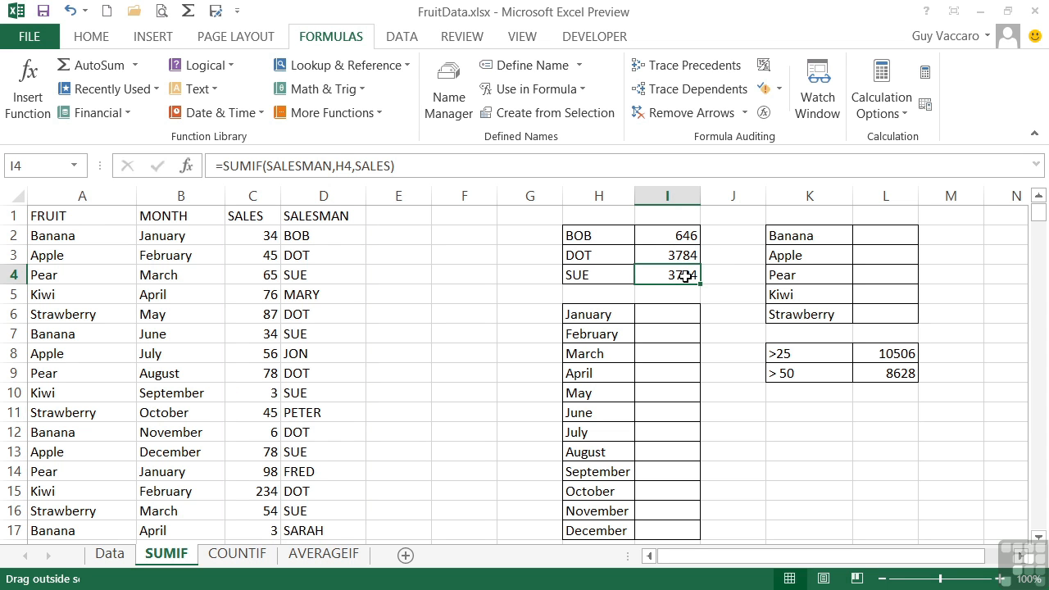
double_click(680, 274)
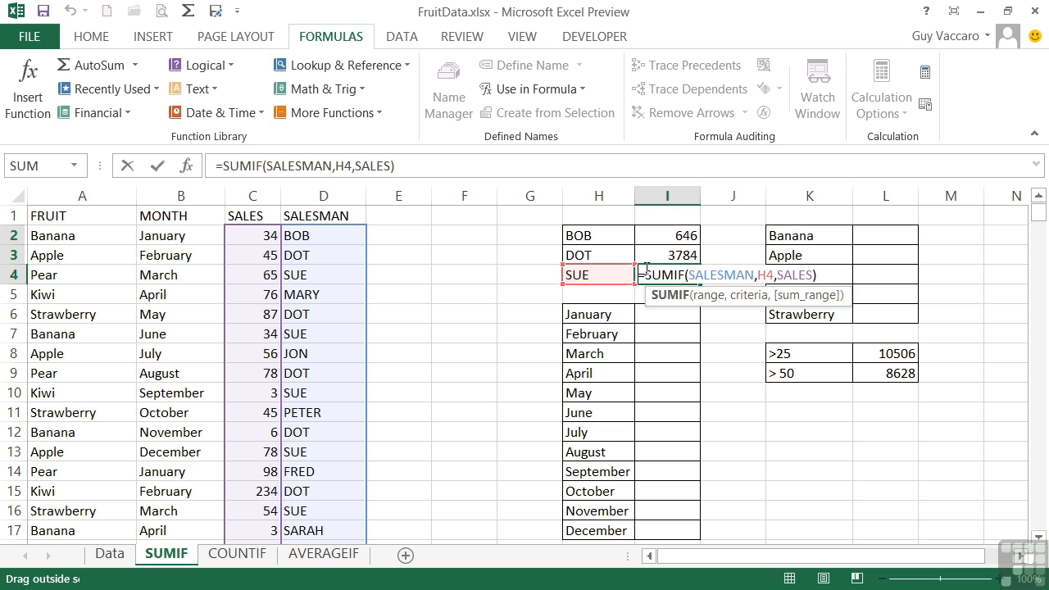
key(Return)
click(658, 273)
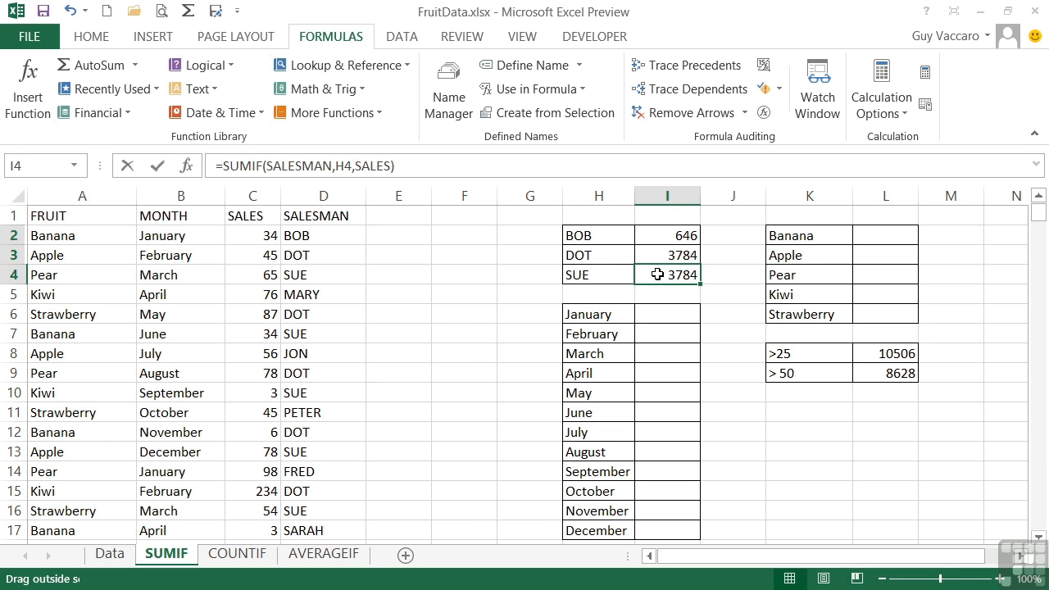
- Set the March pear sales value in cell C4 to 2000
click(264, 274)
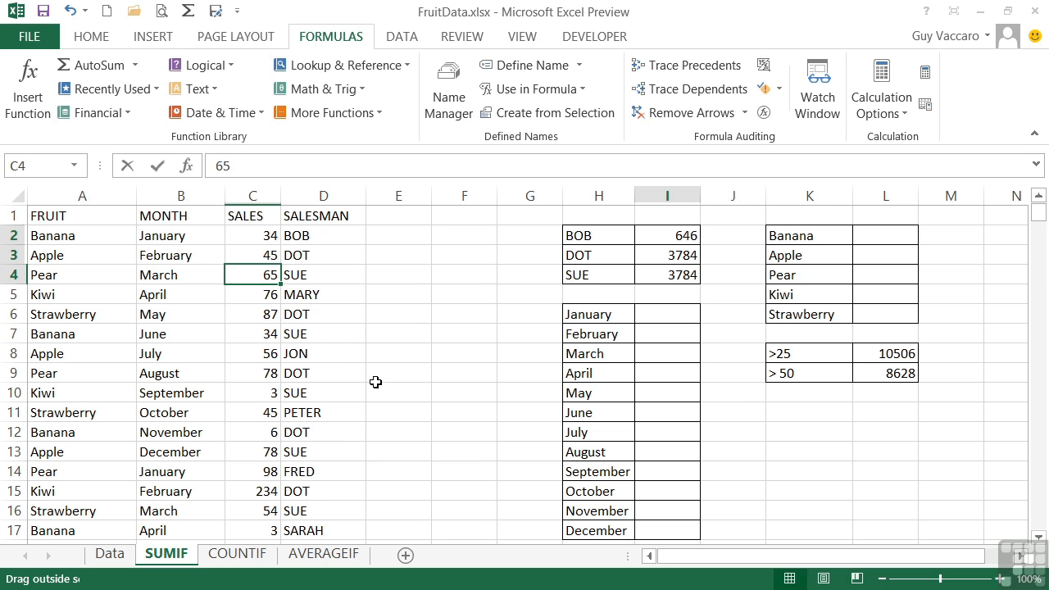
text(2000)
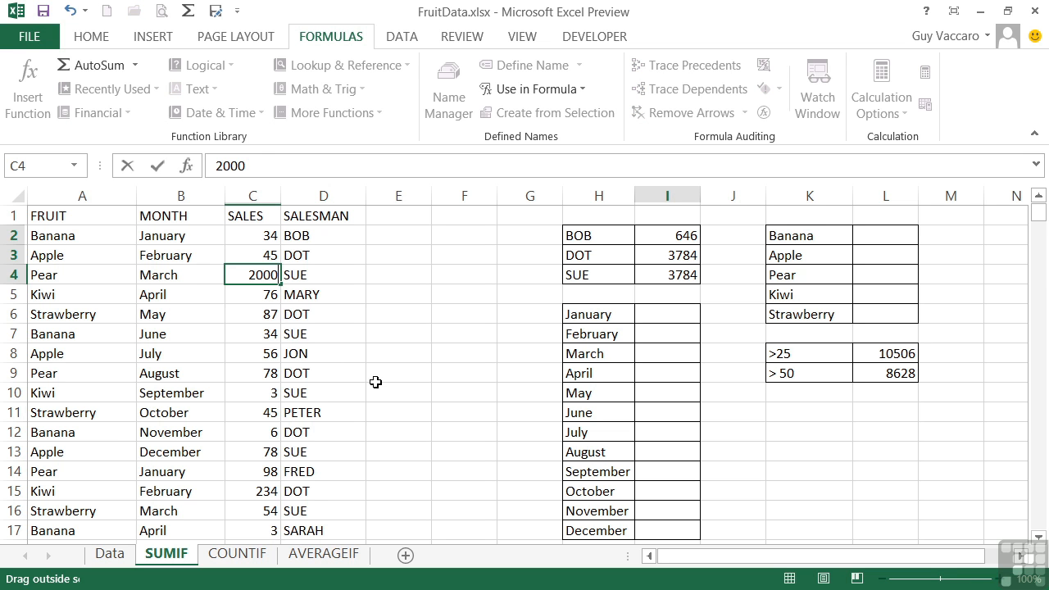
key(Return)
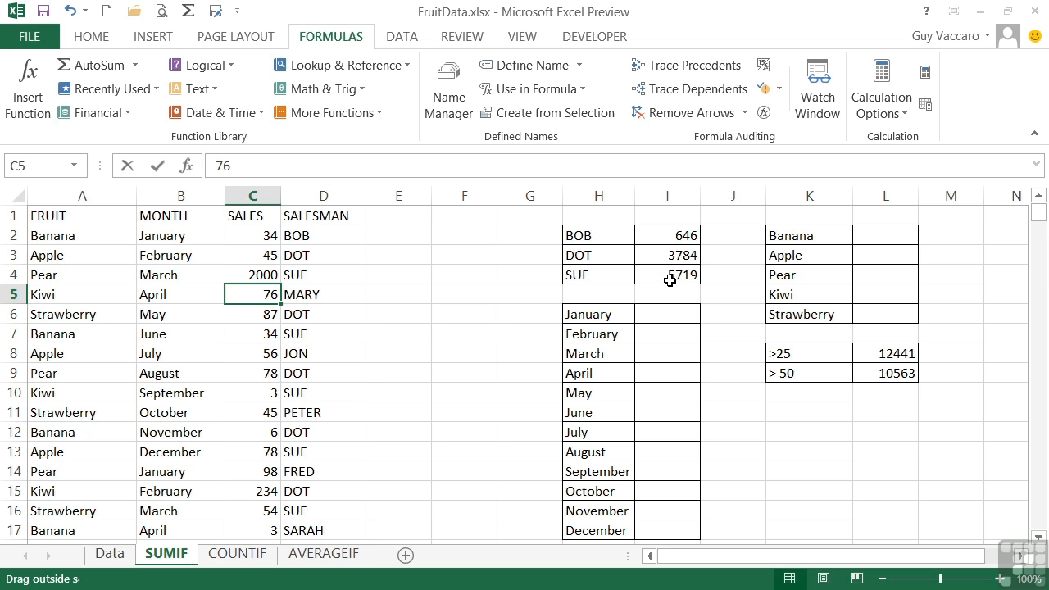
- Enter =sumif(Month,H6,sales) in cell I6 to total January's sales, using the Month named range rather than the MONTH function
click(670, 311)
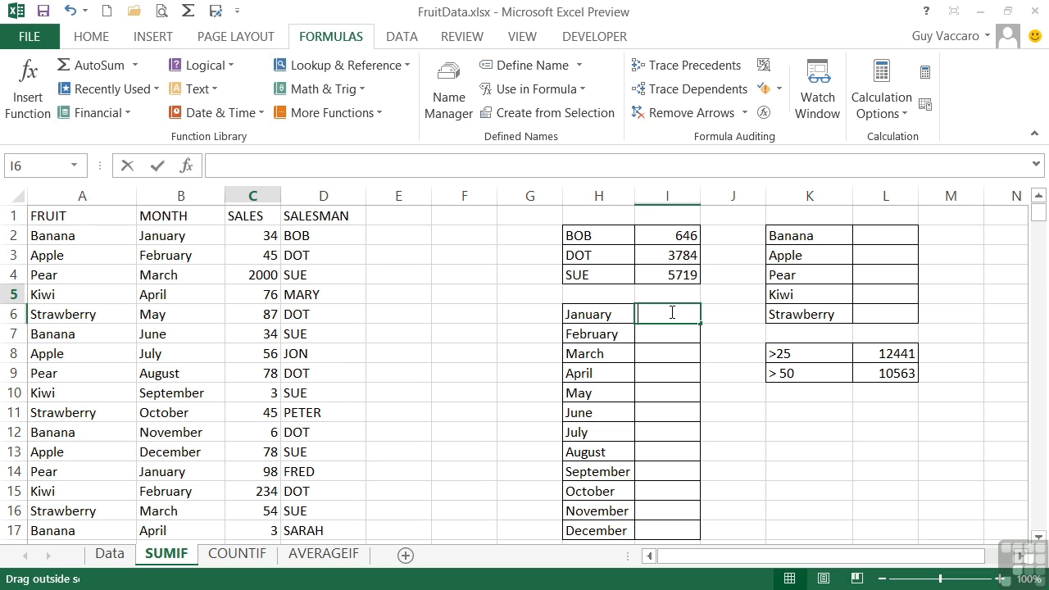
text(=sumif)
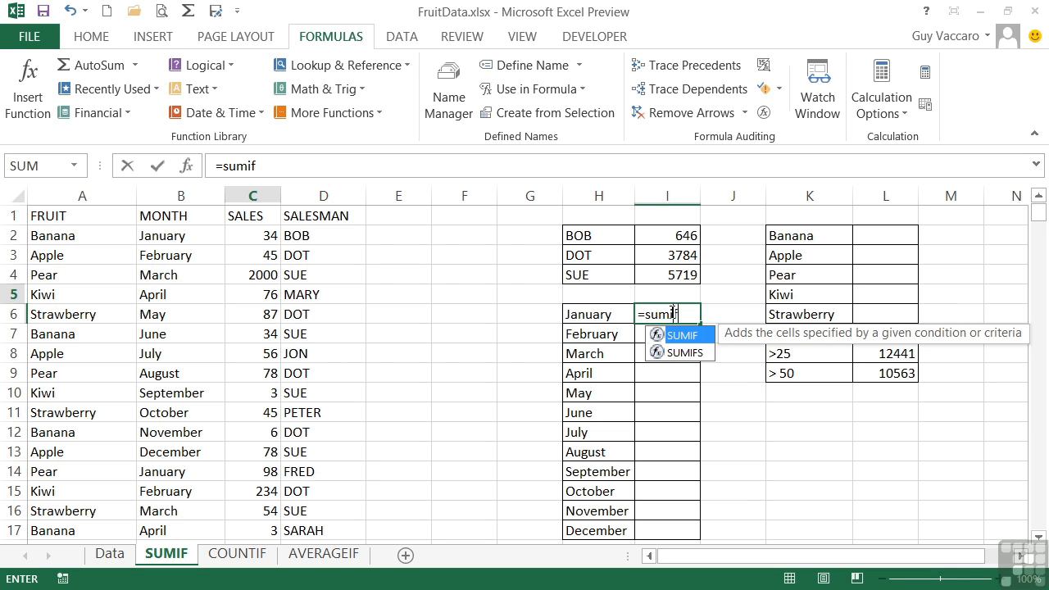
text(()
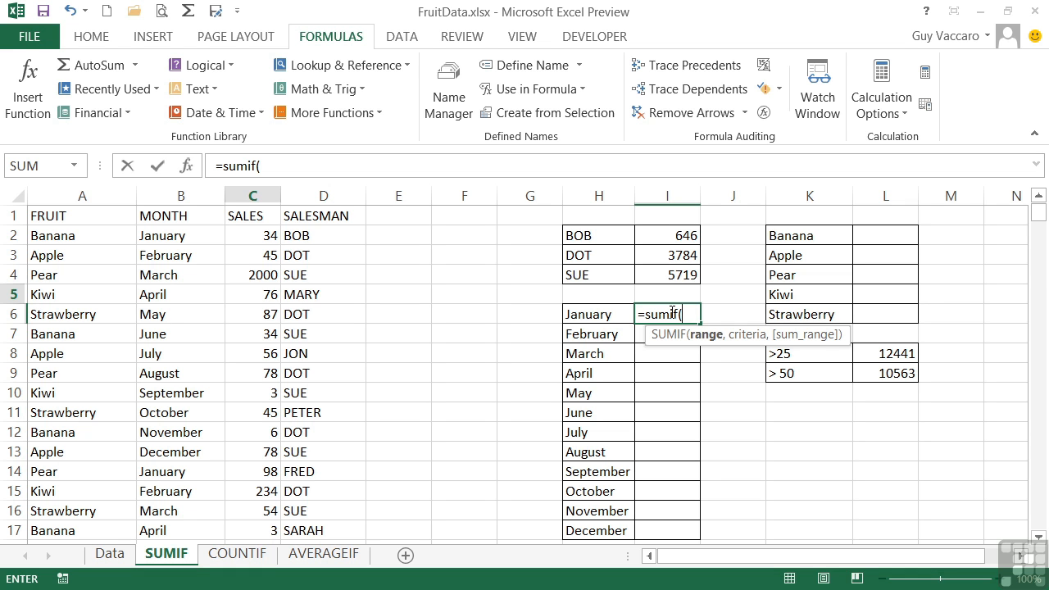
text(month)
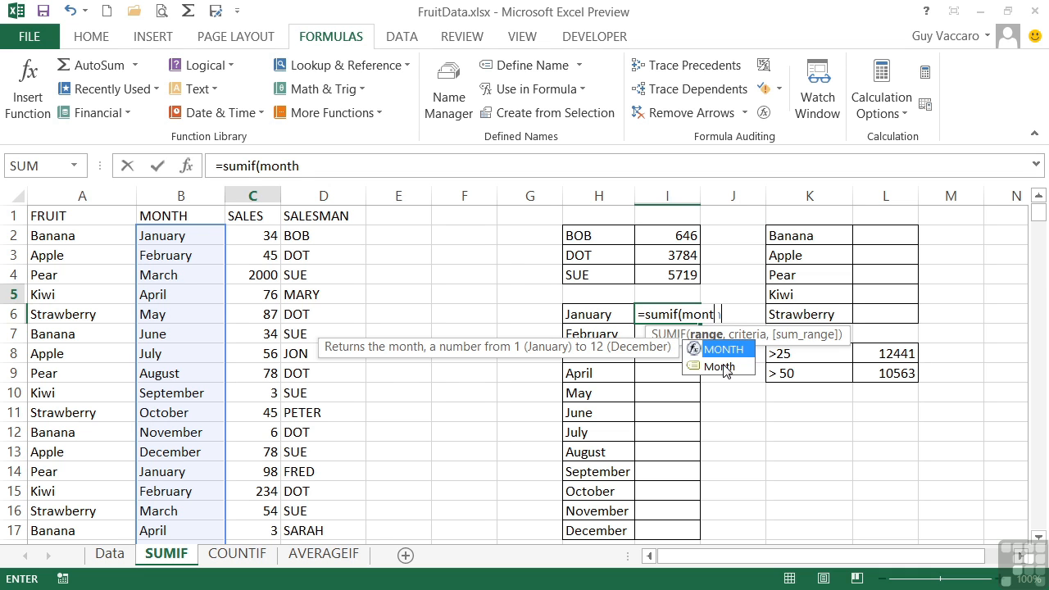
double_click(721, 367)
text(,)
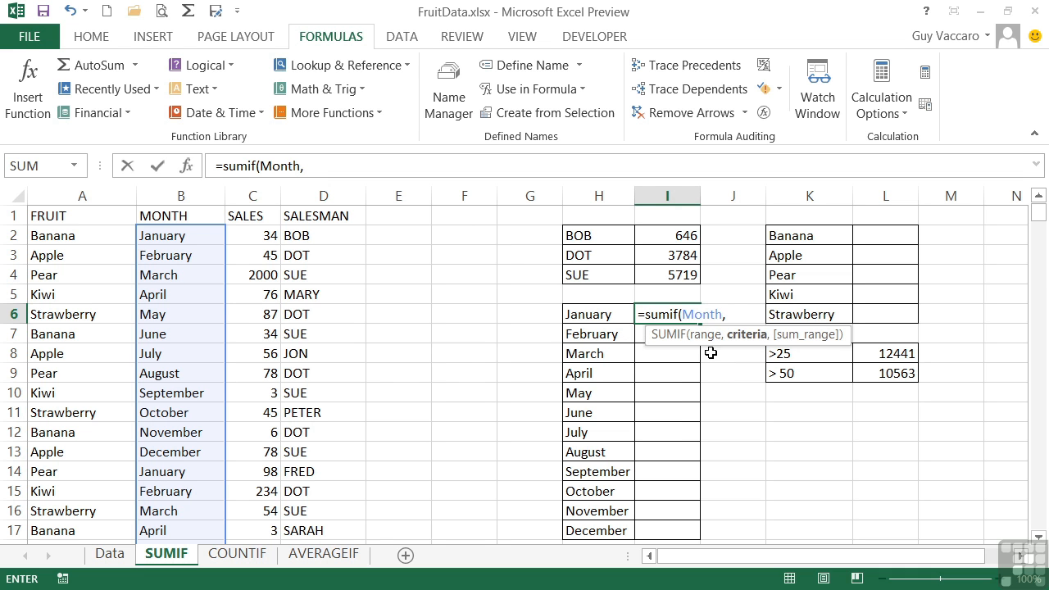
click(602, 311)
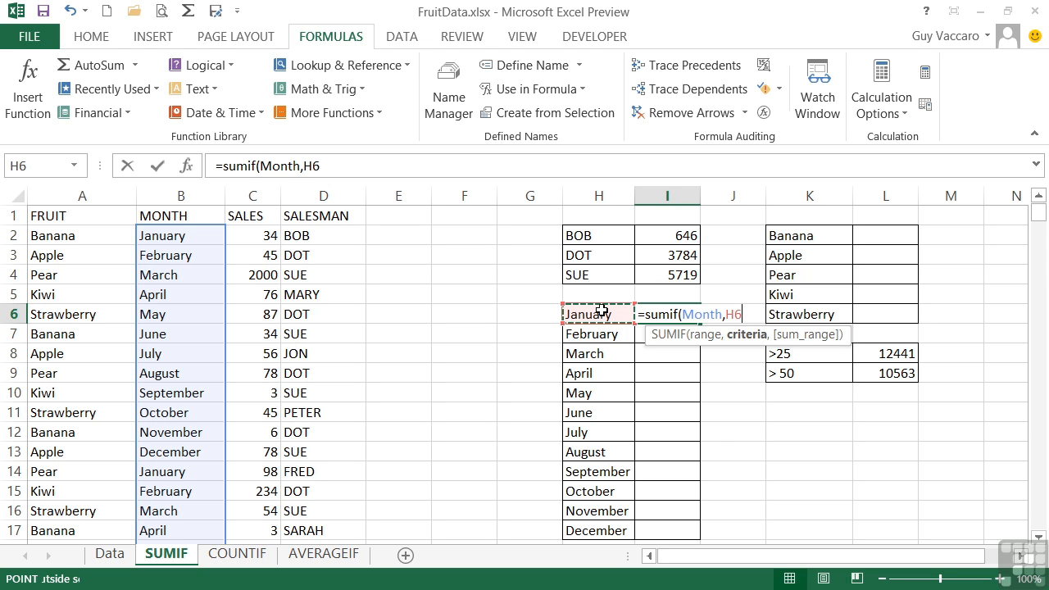
text(,)
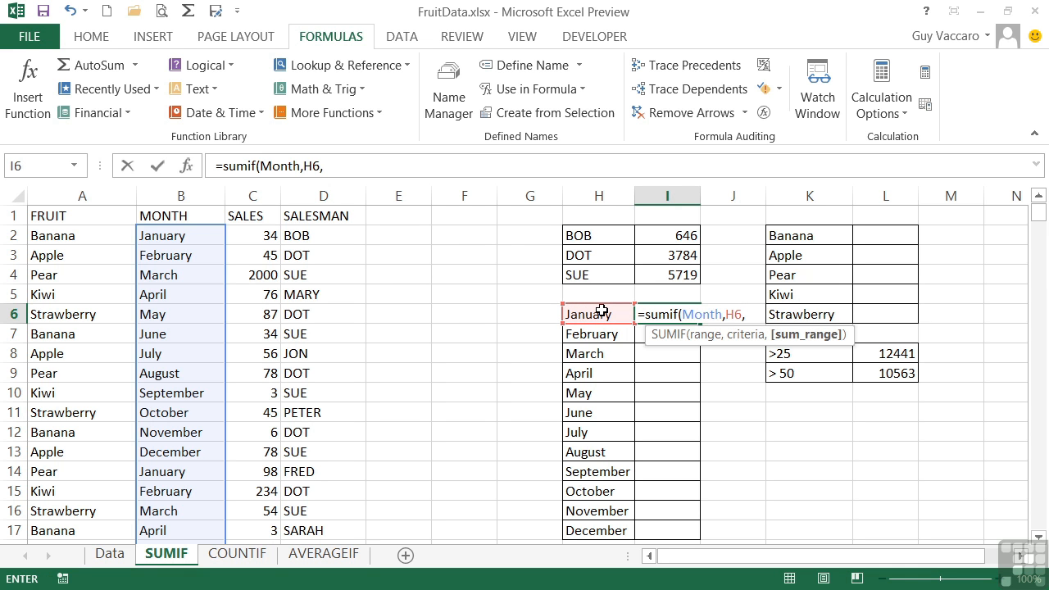
text(sa)
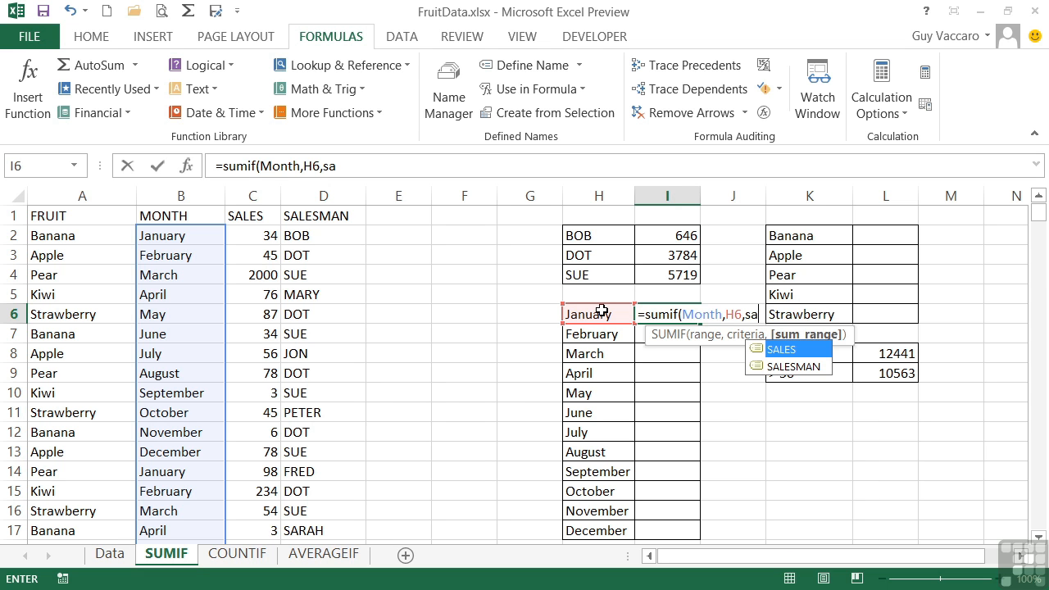
text(les))
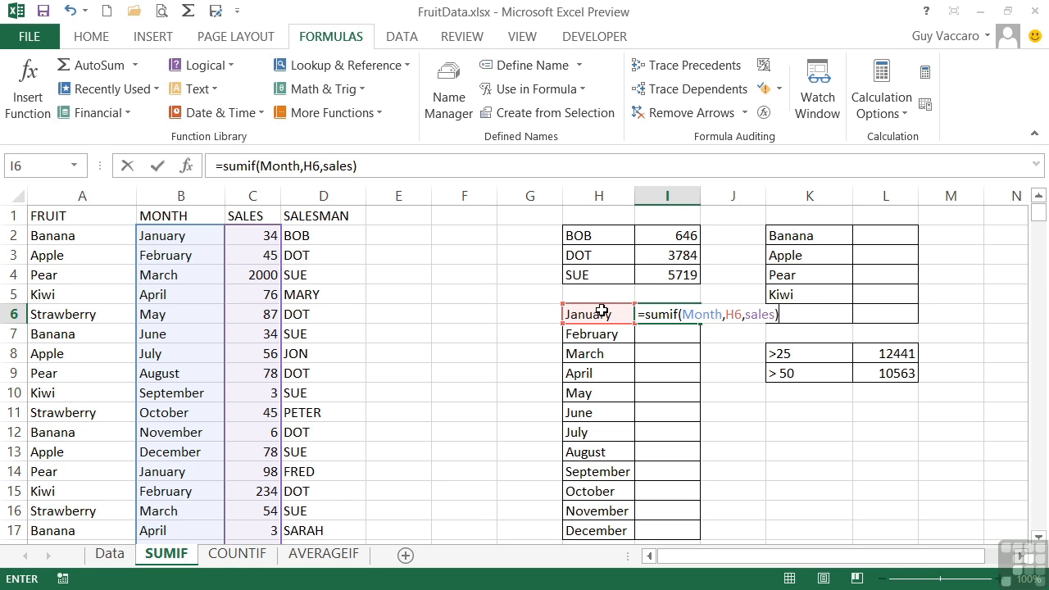
key(Return)
- Fill the January SUMIF formula in I6 down through December in I17
key(Up)
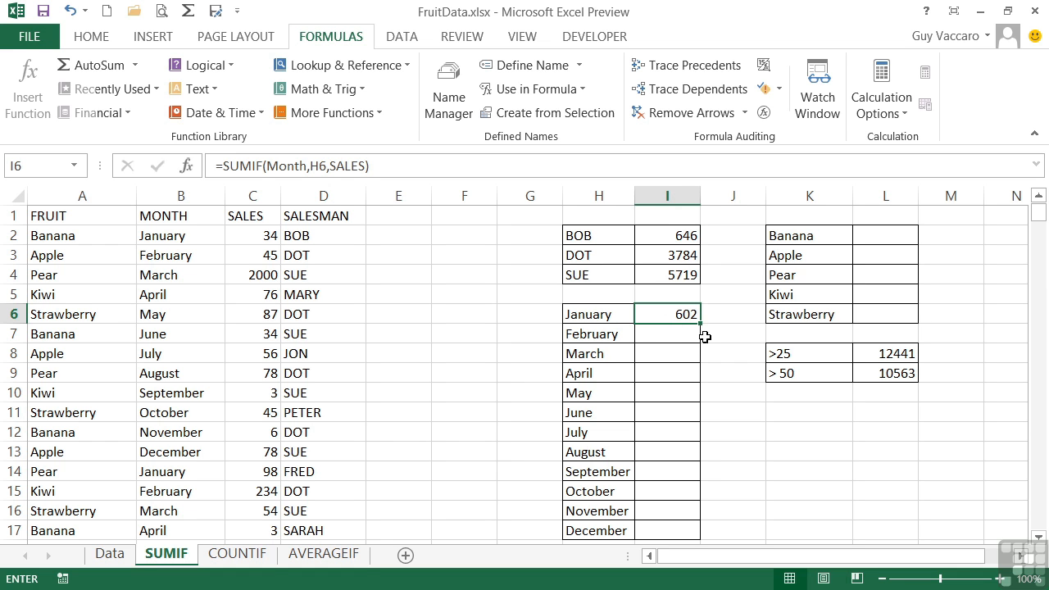
drag(699, 324, 695, 532)
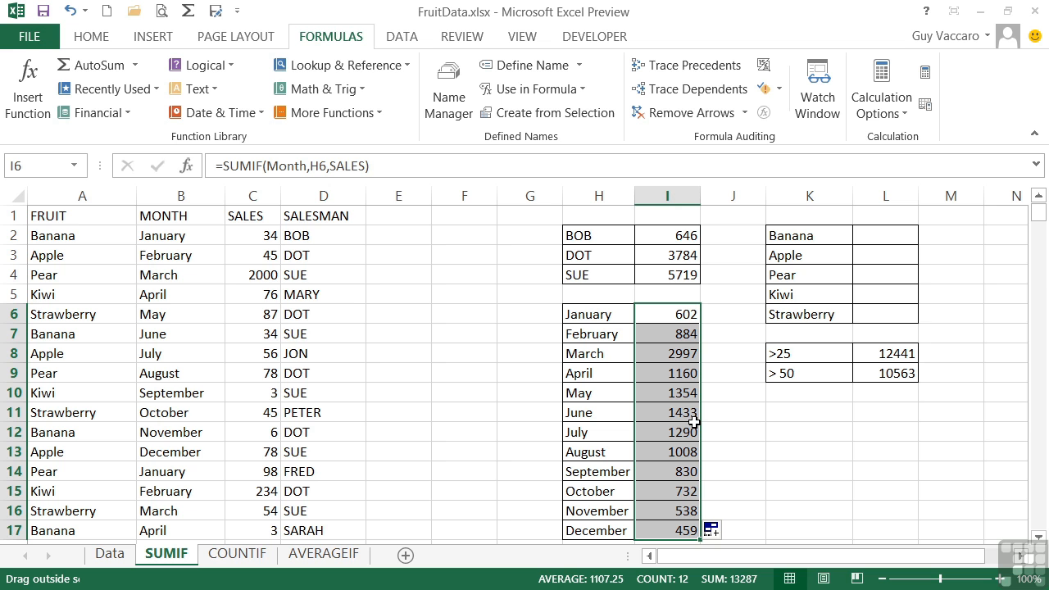
click(683, 314)
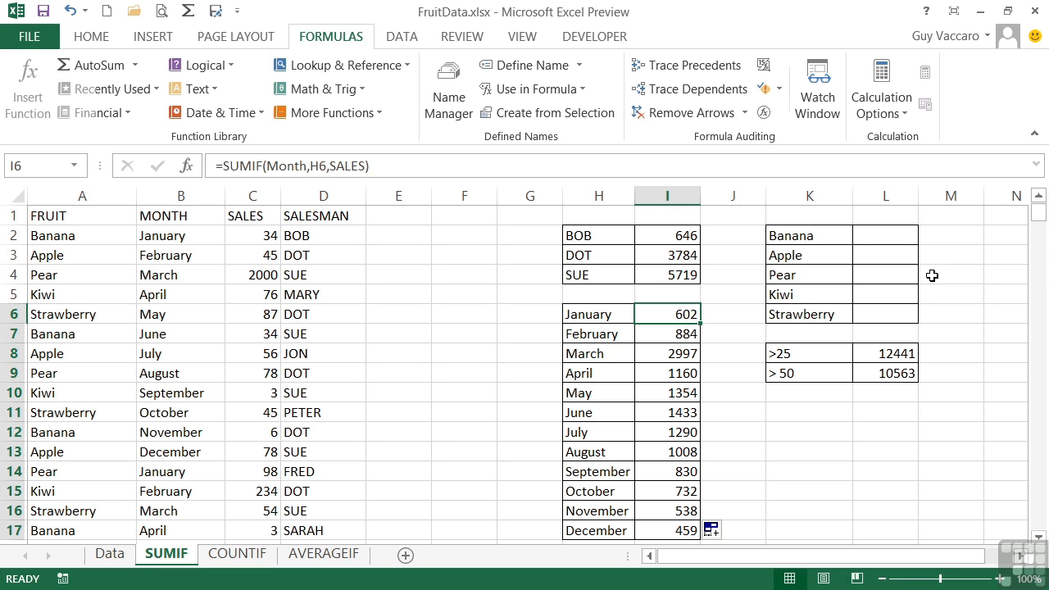
- Enter =sumif(fruit,K2,sales) in cell L2 to total banana sales and fill it down through Strawberry in L6
click(874, 233)
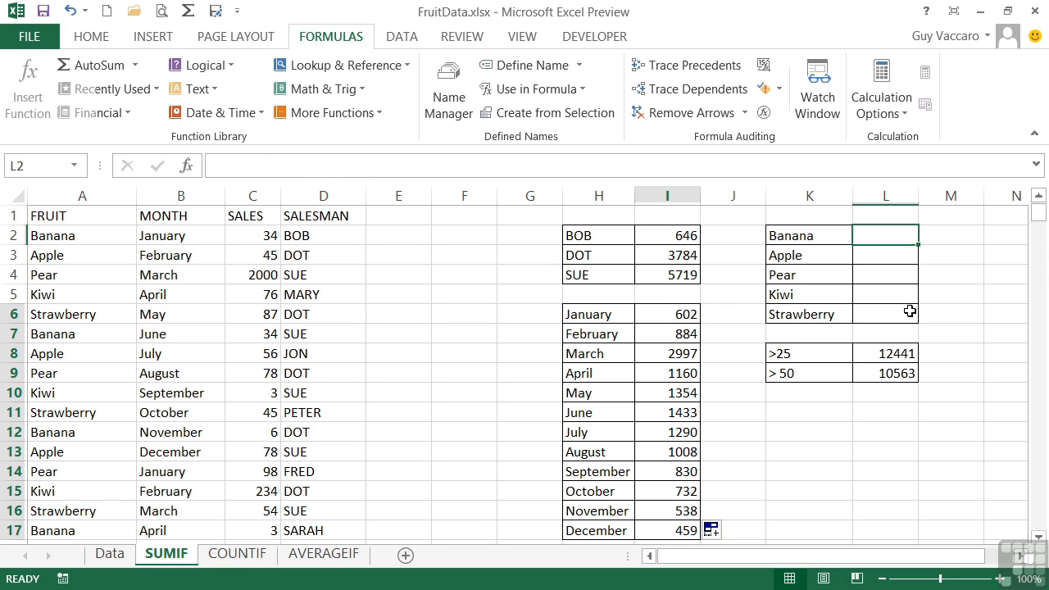
text(=sumif()
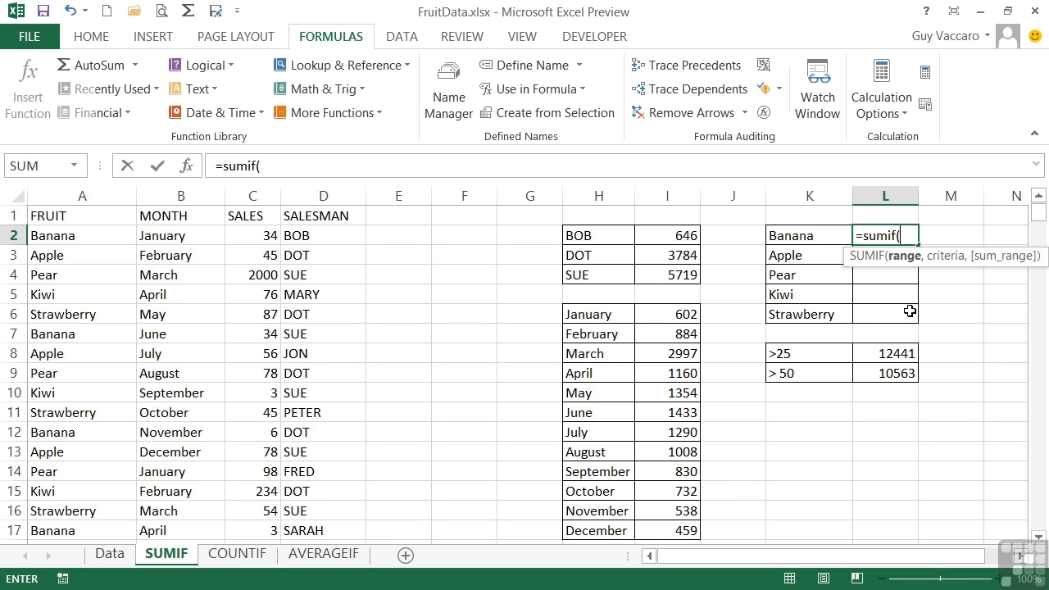
text(fruit)
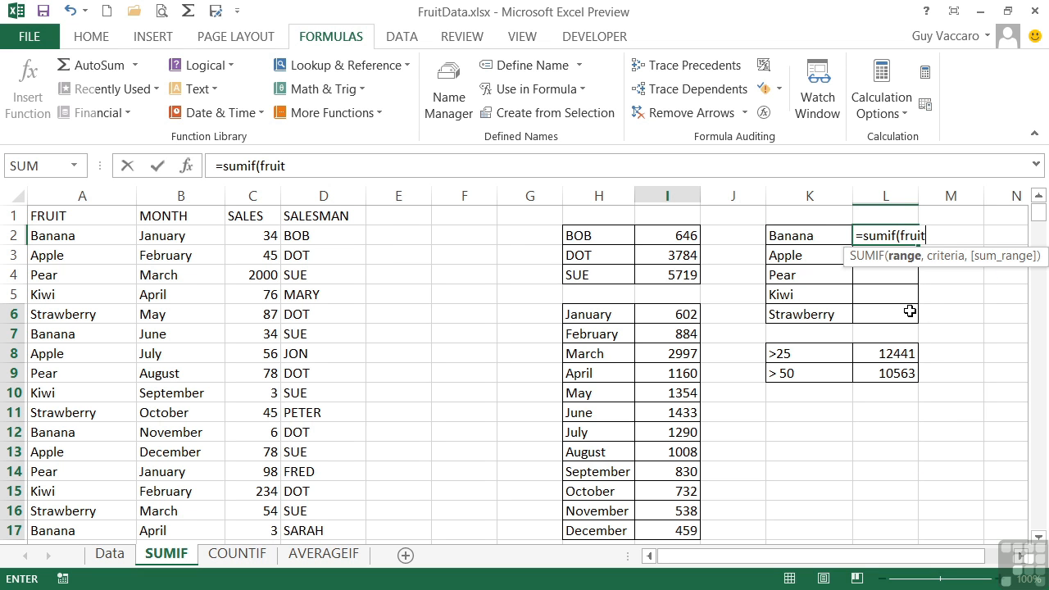
text(,)
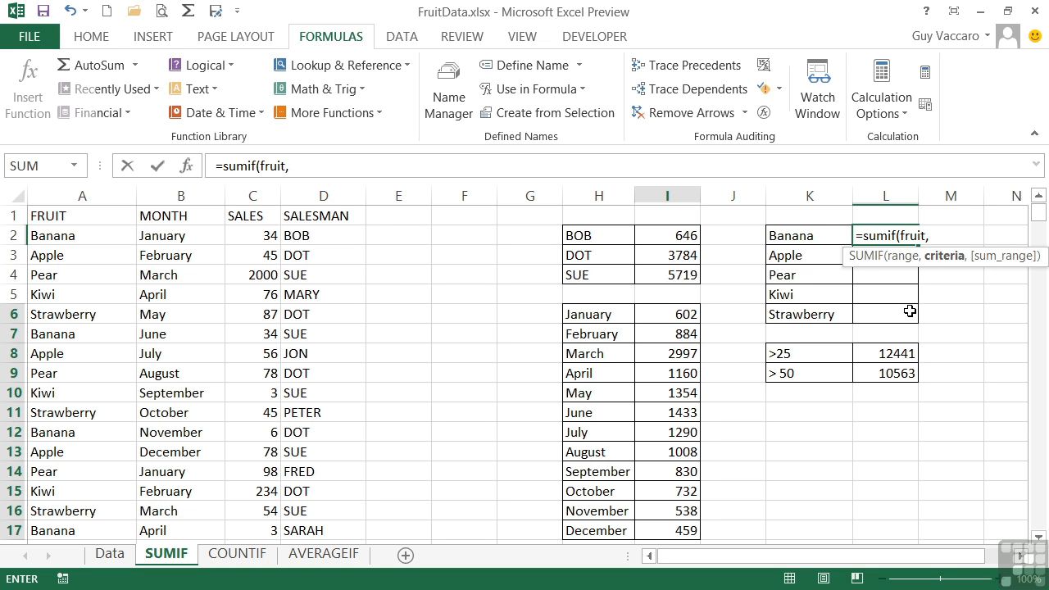
click(804, 238)
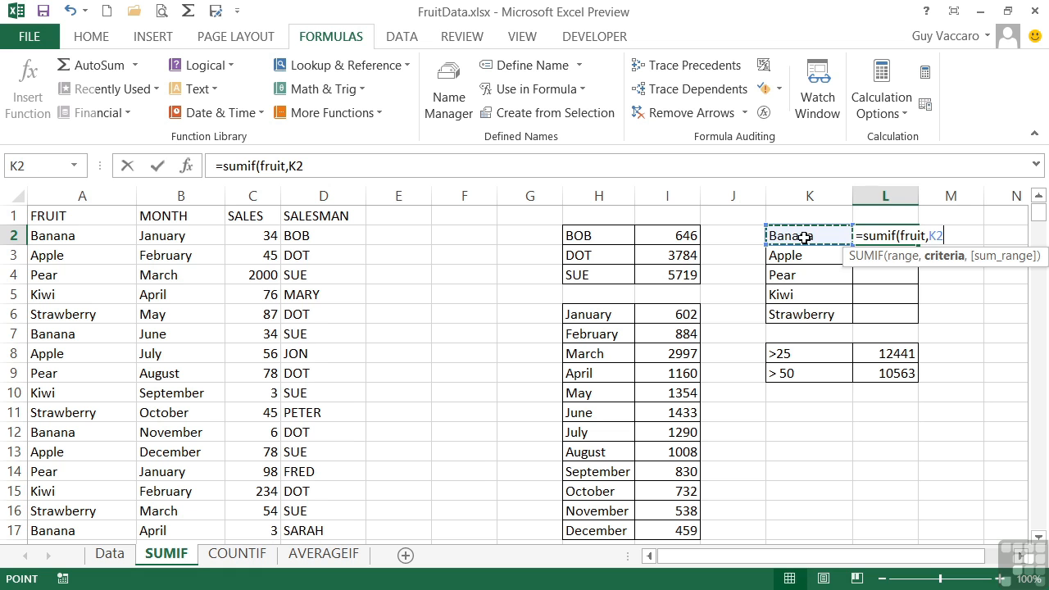
text(,sales))
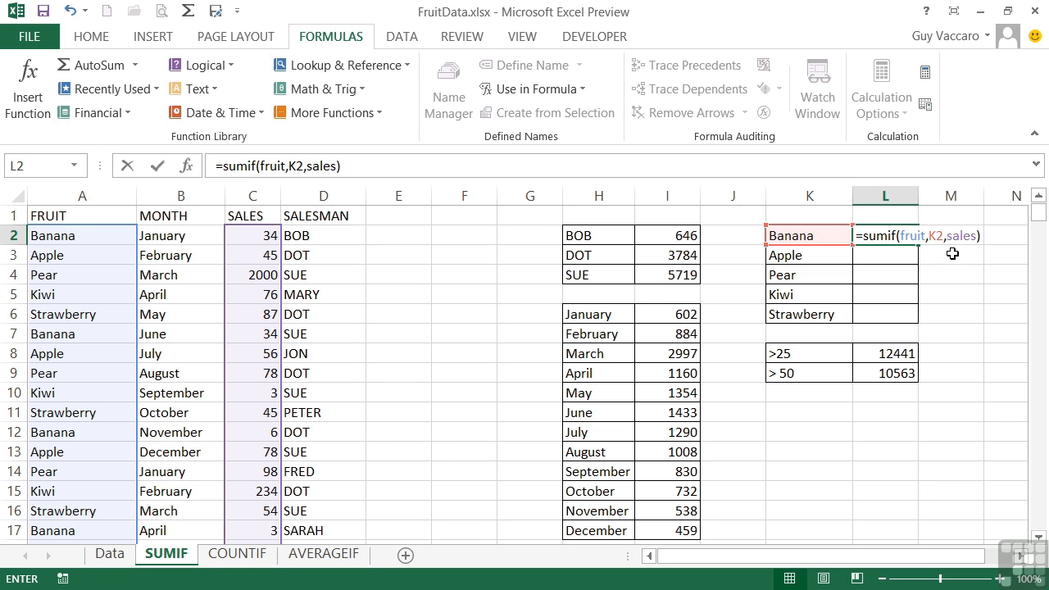
key(Return)
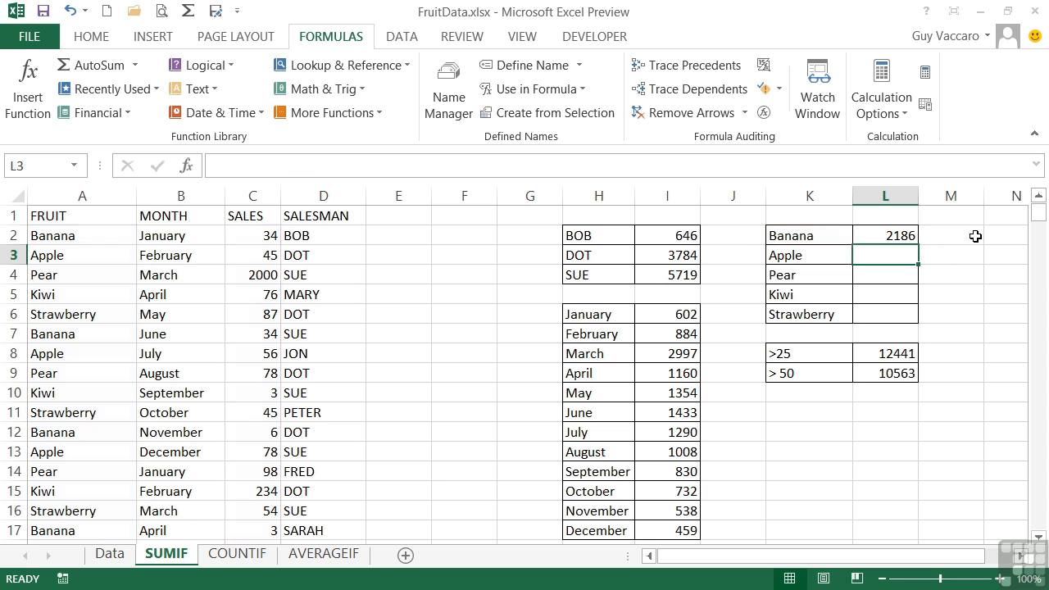
key(Up)
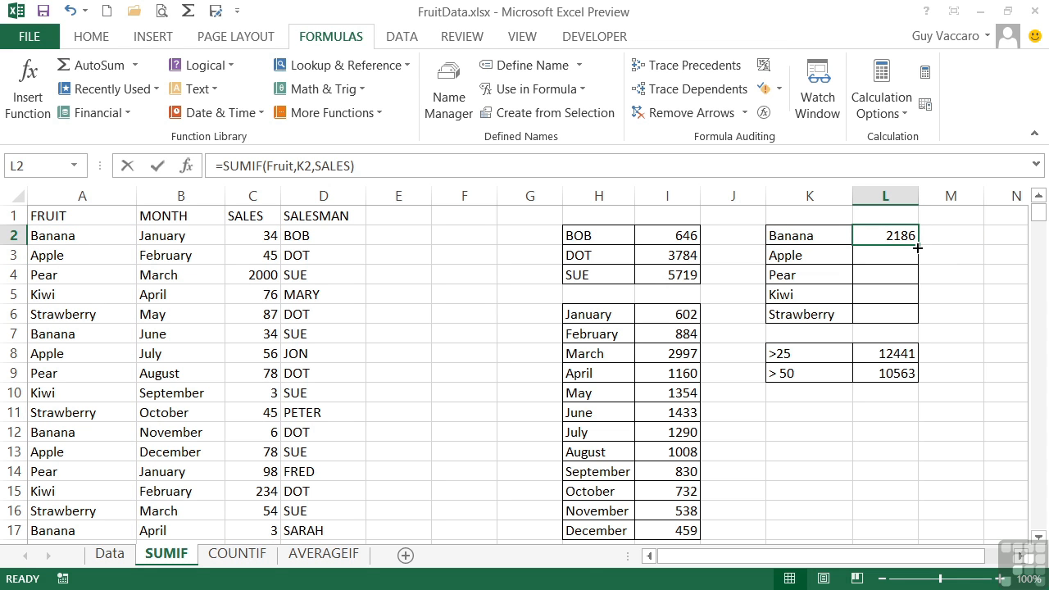
drag(916, 247, 917, 316)
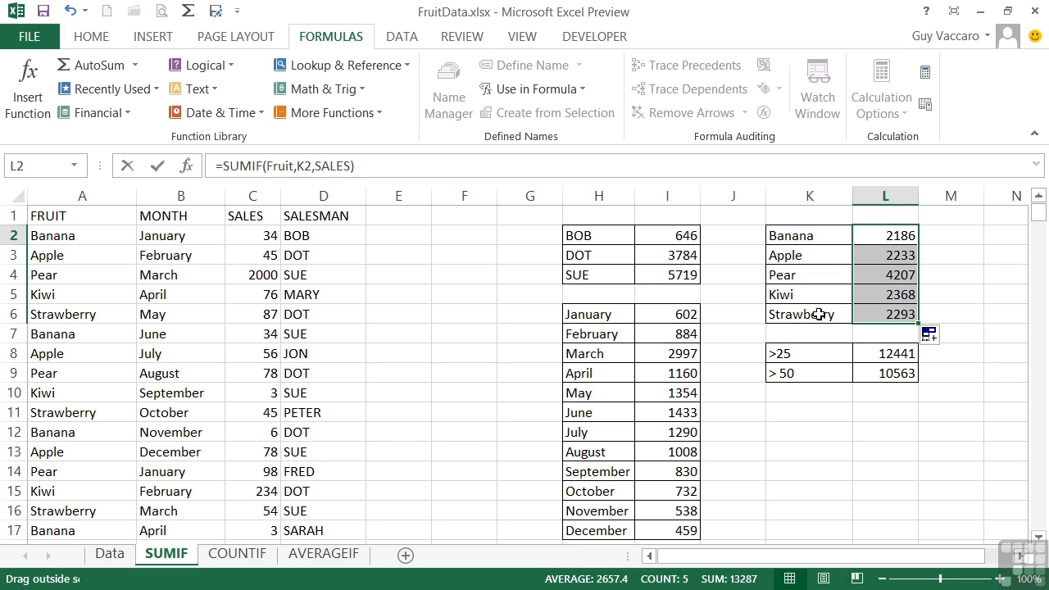
- Review the arguments of the SUMIF formulas in L8 and I3 without changing them
double_click(903, 354)
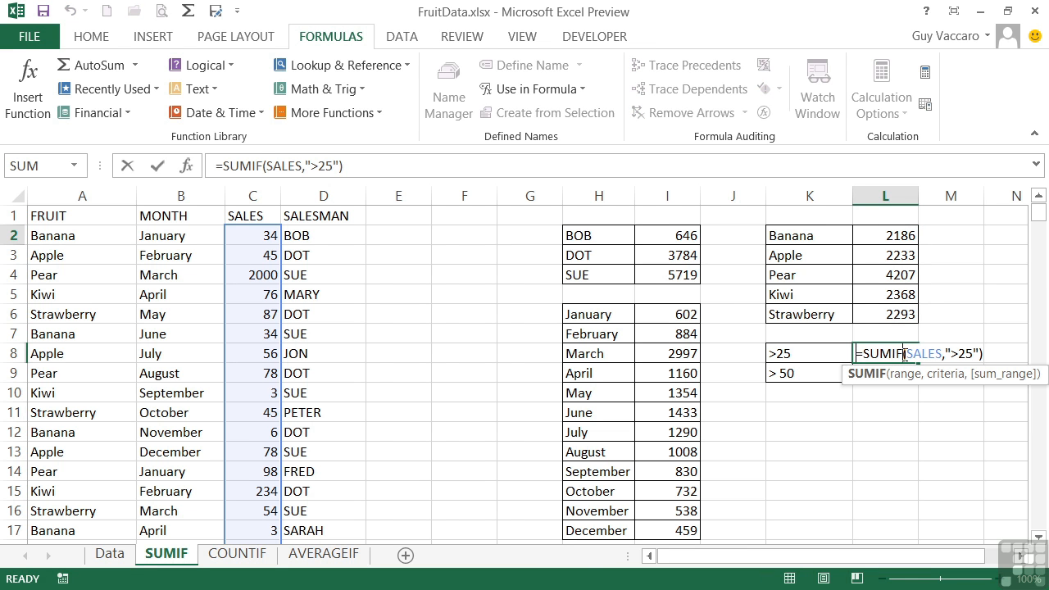
key(Escape)
double_click(682, 254)
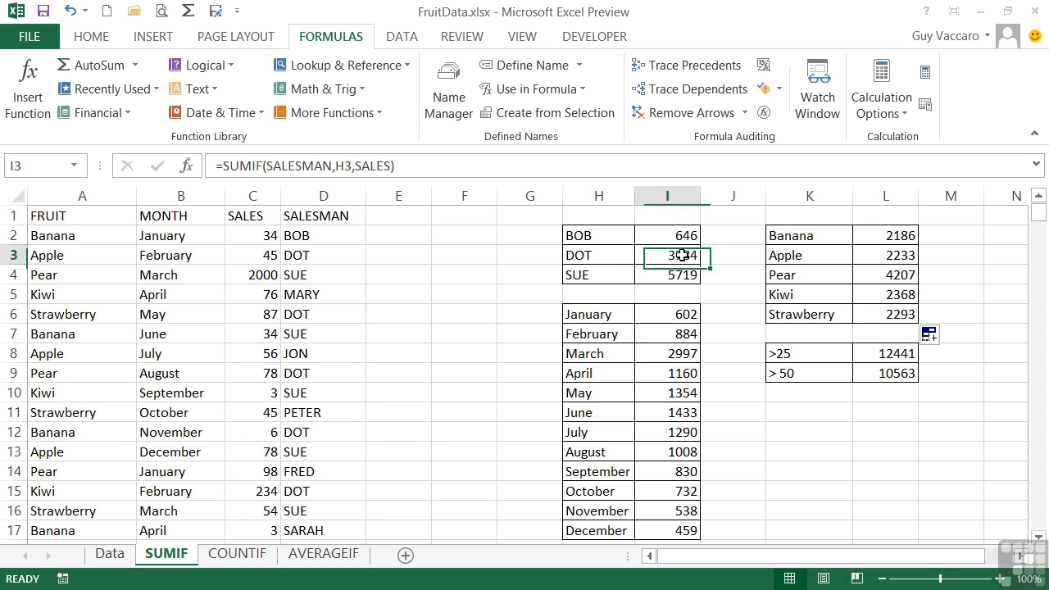